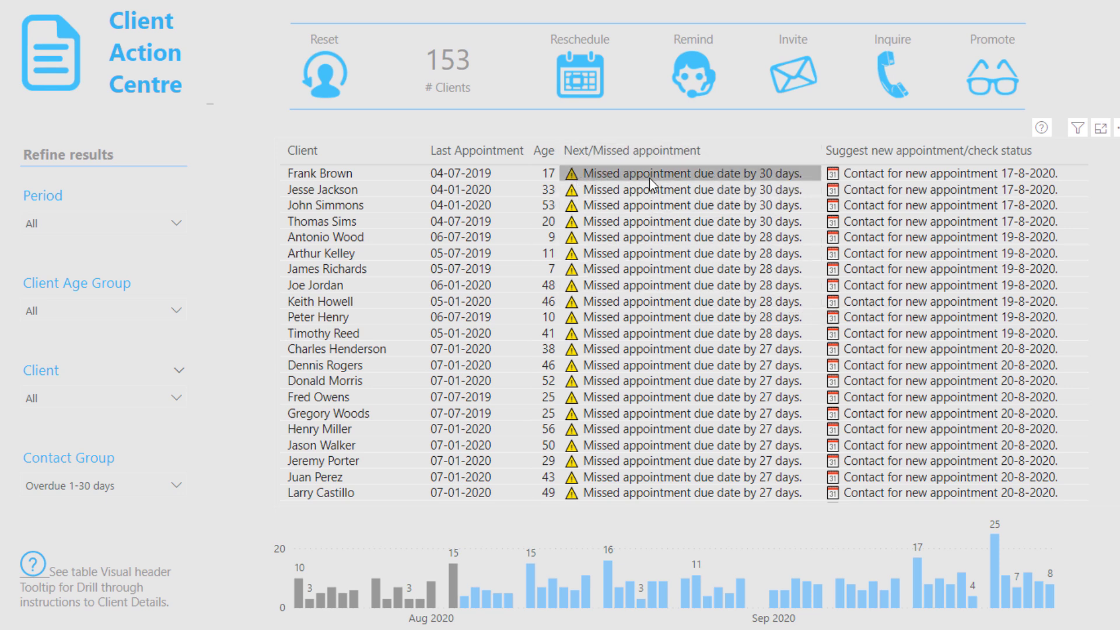
Step: Check the client table's available options and read through the list of overdue clients
mouse_move(1074, 155)
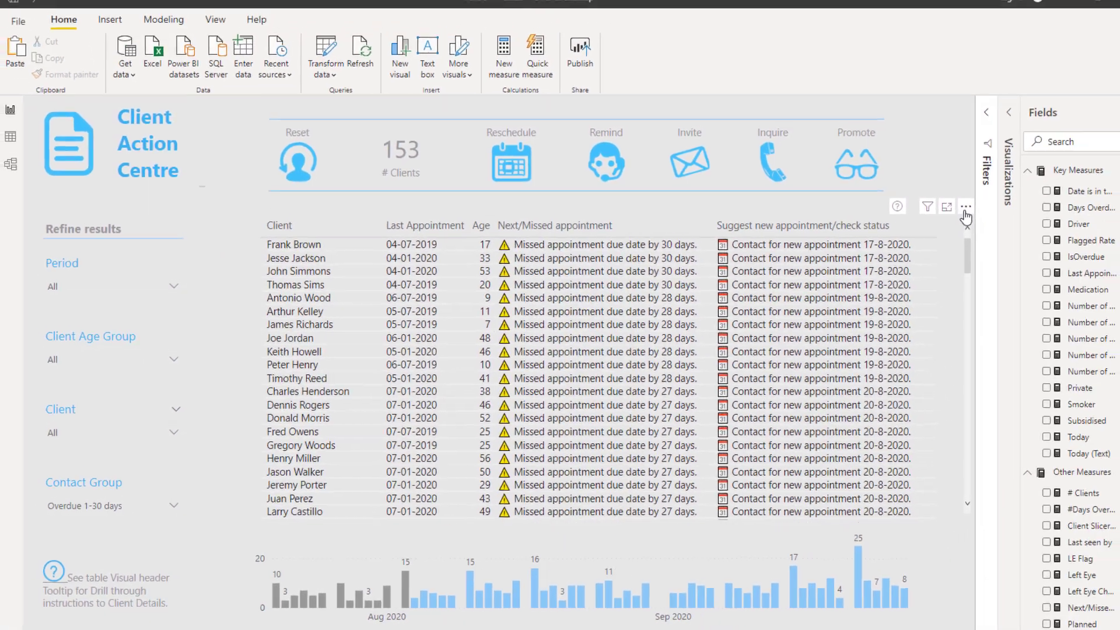
click(966, 208)
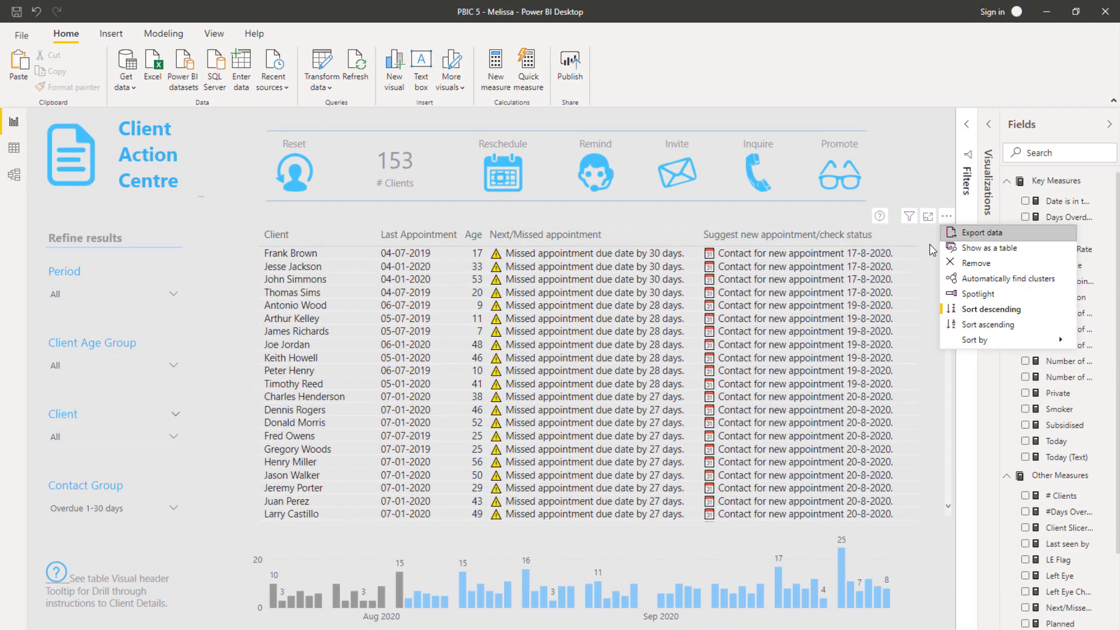
click(931, 250)
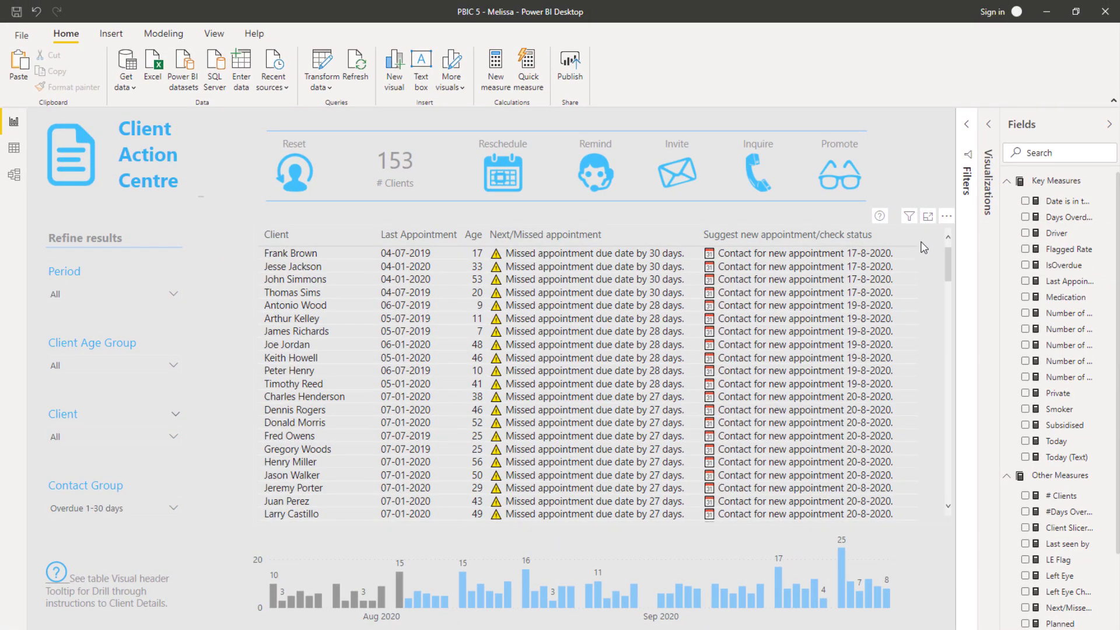
click(503, 257)
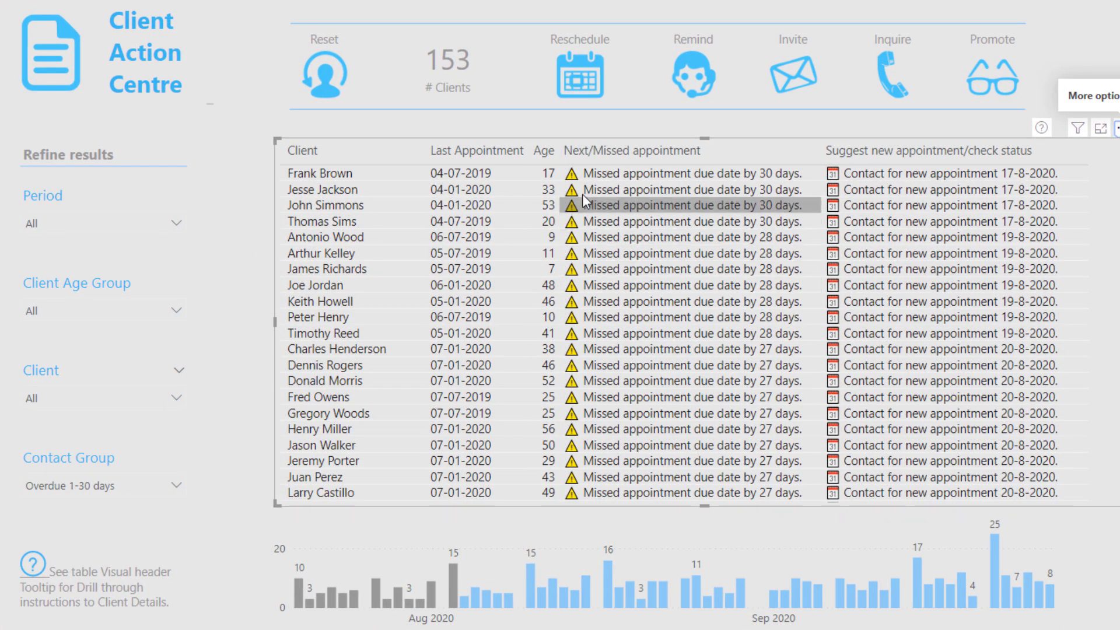
scroll(619, 273, down, 20)
scroll(619, 273, down, 10)
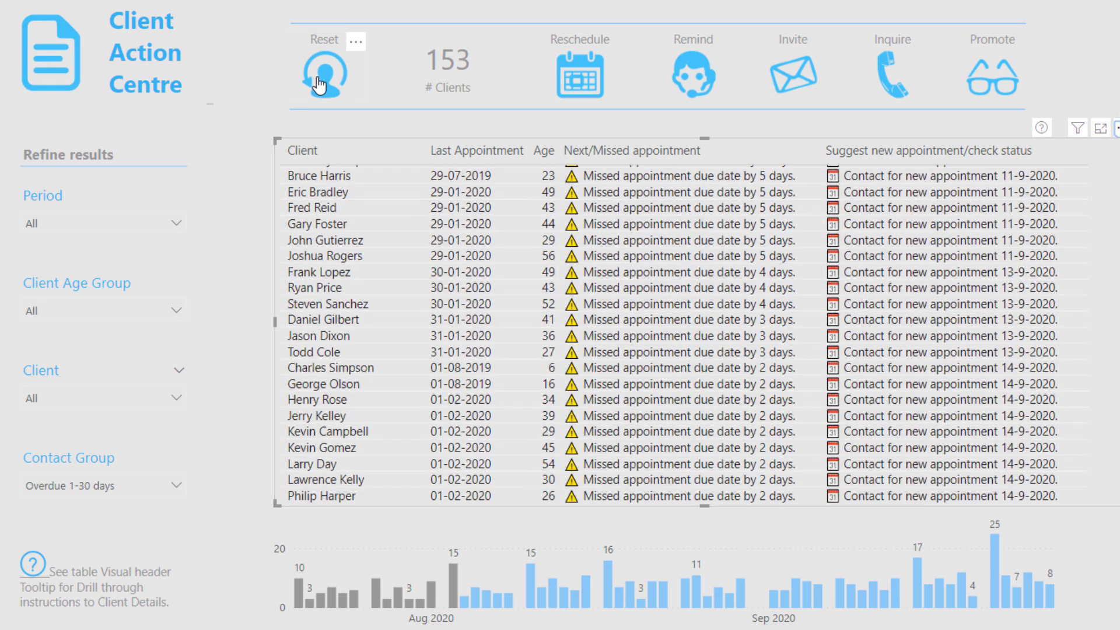
Step: Reset the report filters and scan the full client list's missed and upcoming appointment statuses
ctrl+click(319, 85)
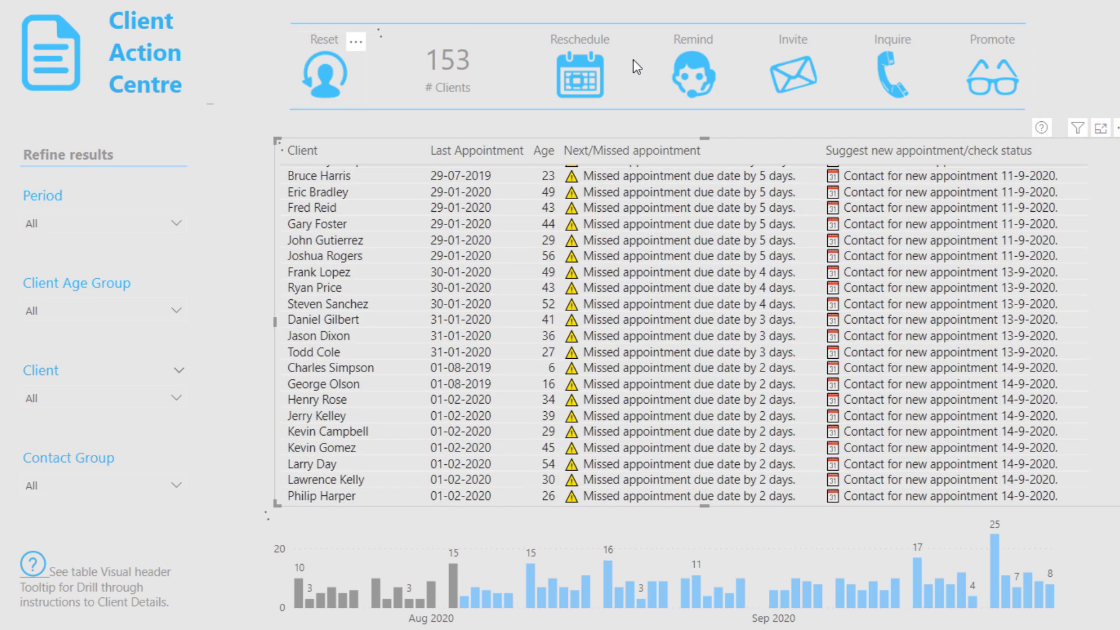
scroll(682, 236, down, 7)
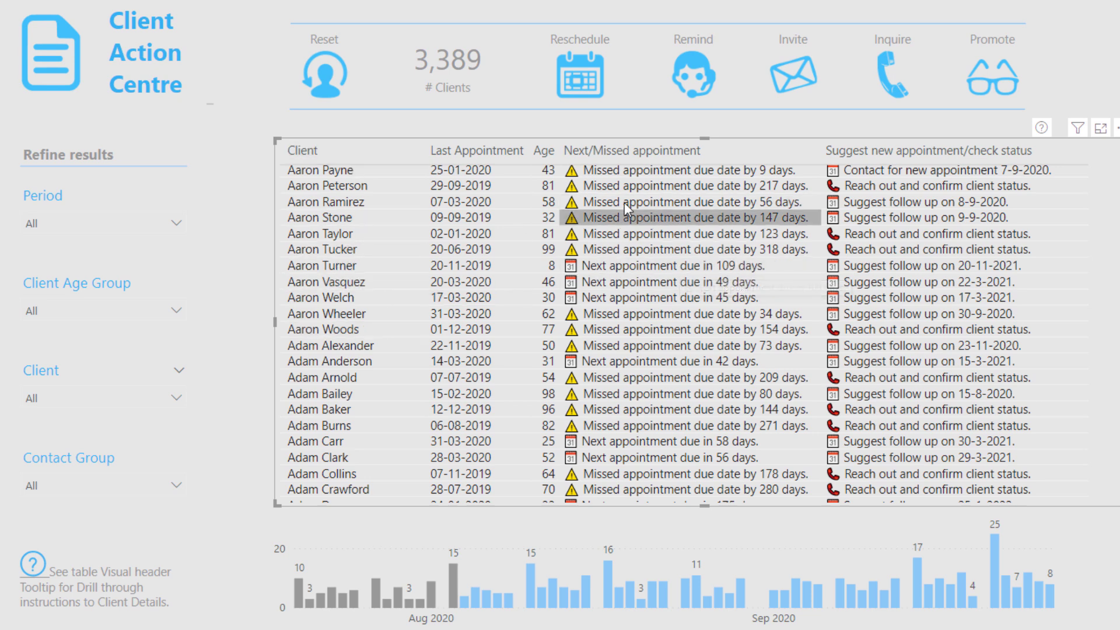
scroll(658, 232, down, 3)
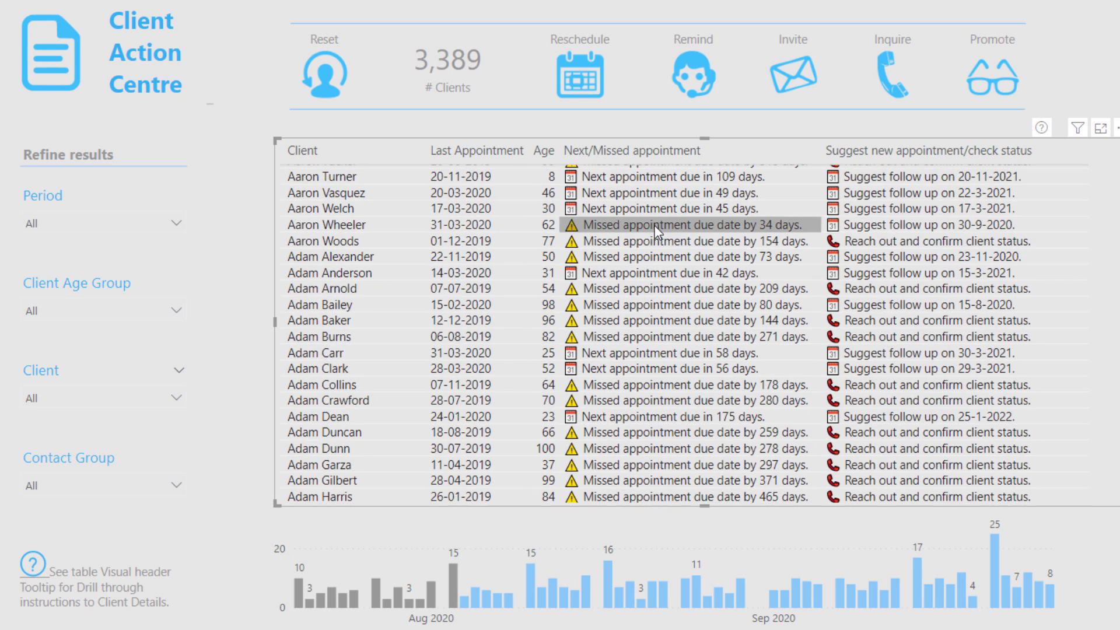
scroll(663, 251, up, 14)
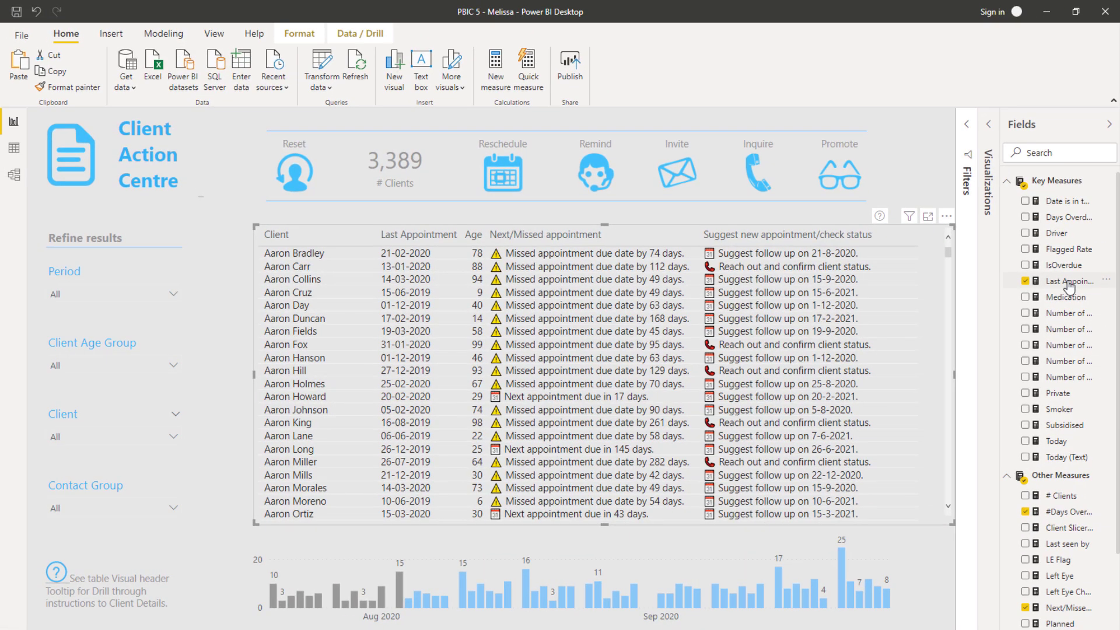
Step: Examine the DAX formulas of the Last Appointment and Next/Missed appointment measures and close the formula view
click(1068, 282)
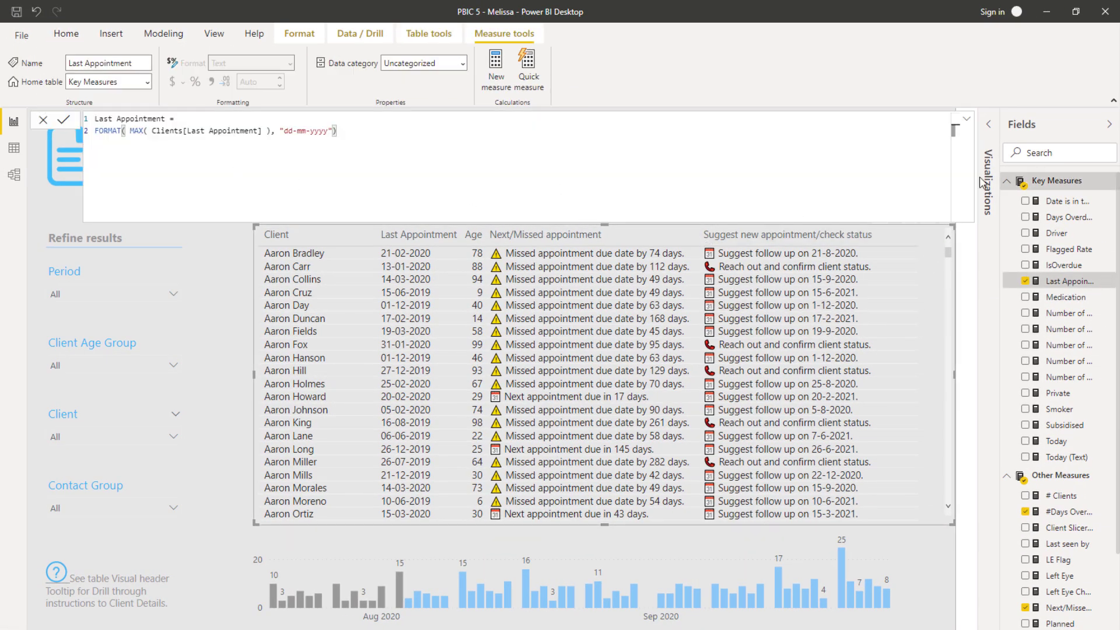
scroll(1011, 383, down, 2)
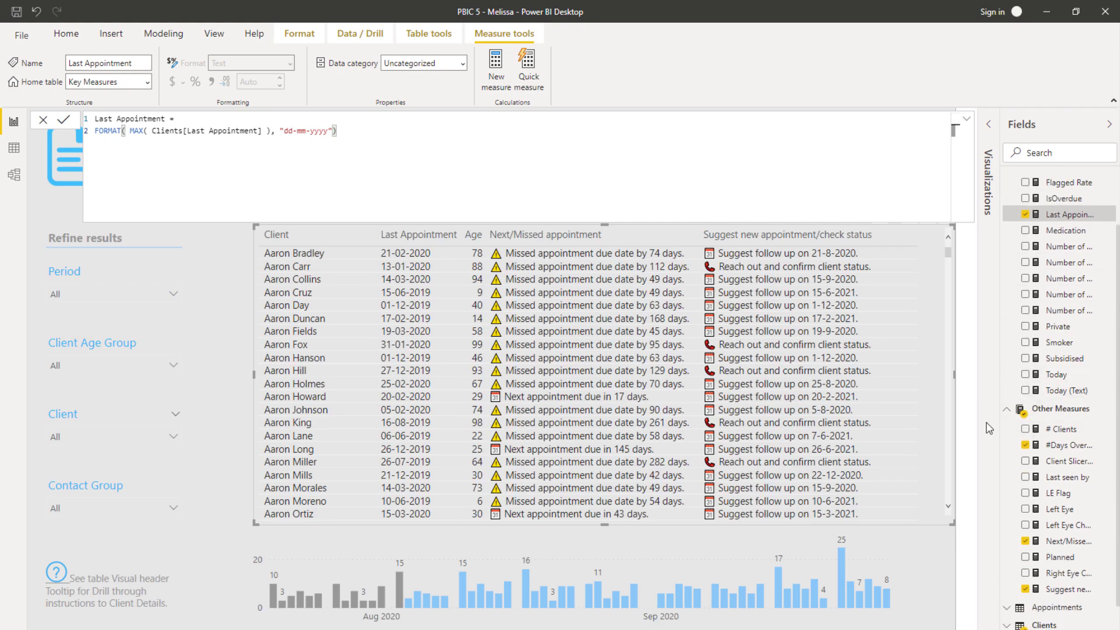
click(1067, 540)
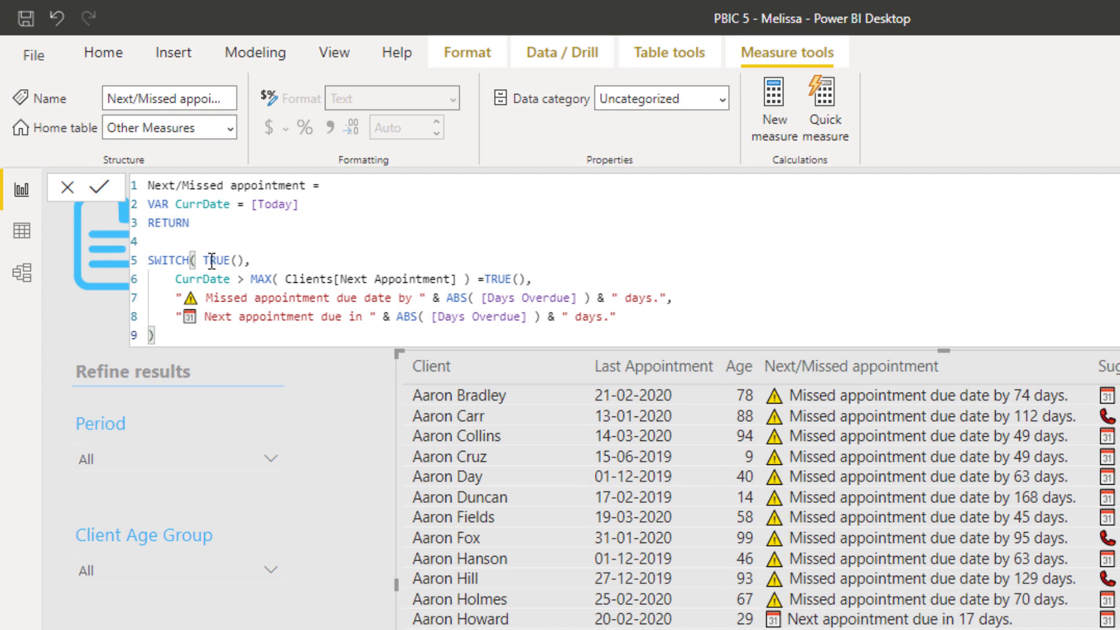
drag(170, 297, 437, 302)
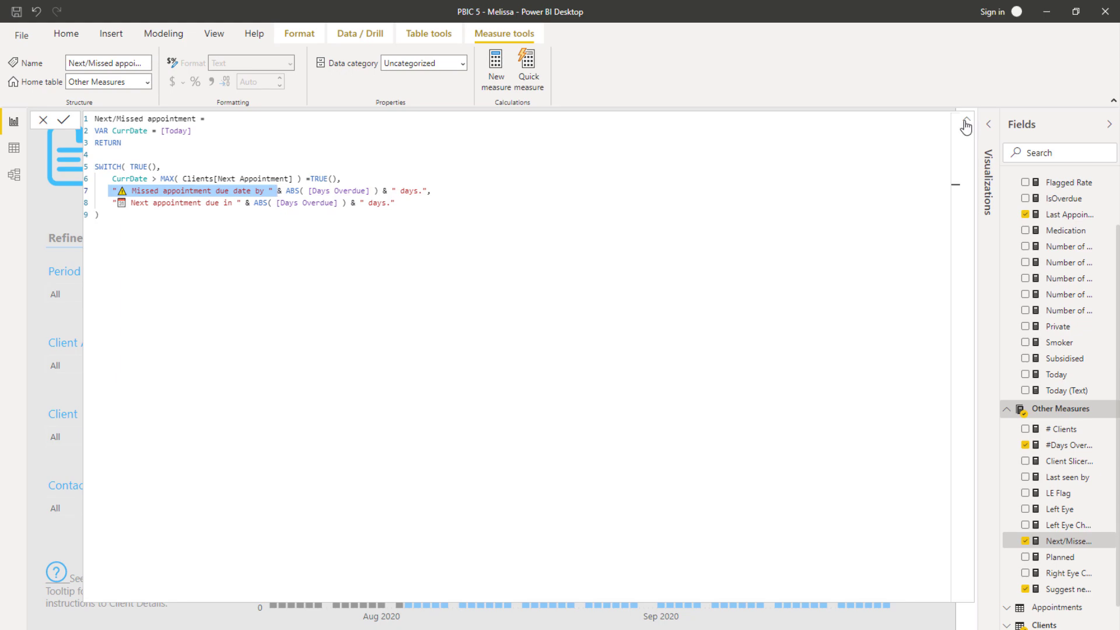
click(968, 121)
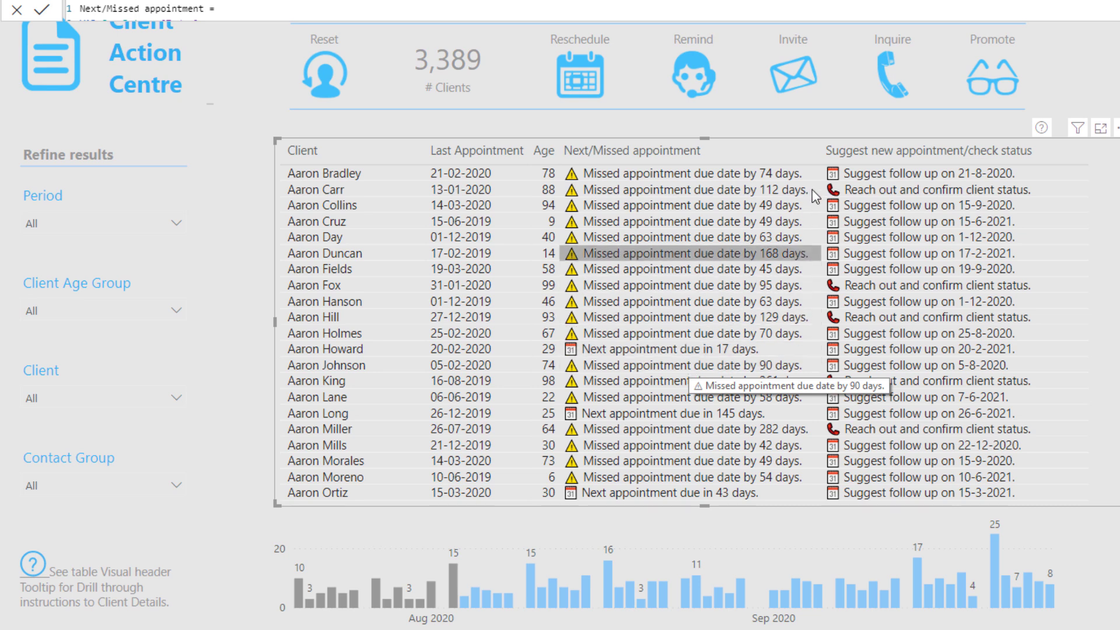
click(267, 281)
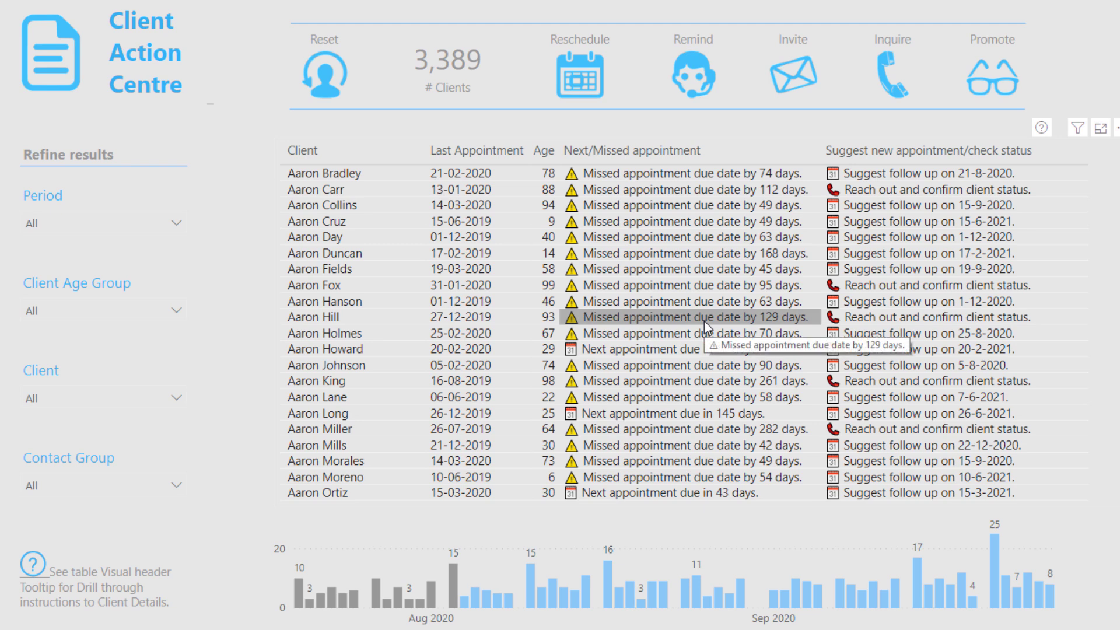
Step: View the client list for each contact action in turn: Reschedule, Remind, Invite, Inquire and Promote
ctrl+click(582, 88)
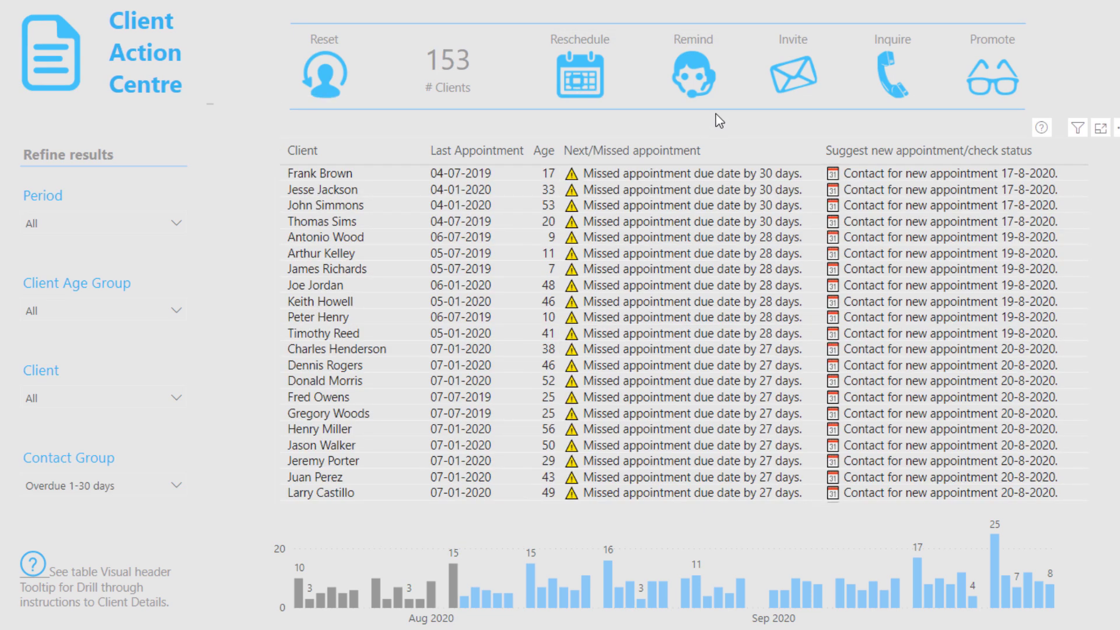
ctrl+click(706, 85)
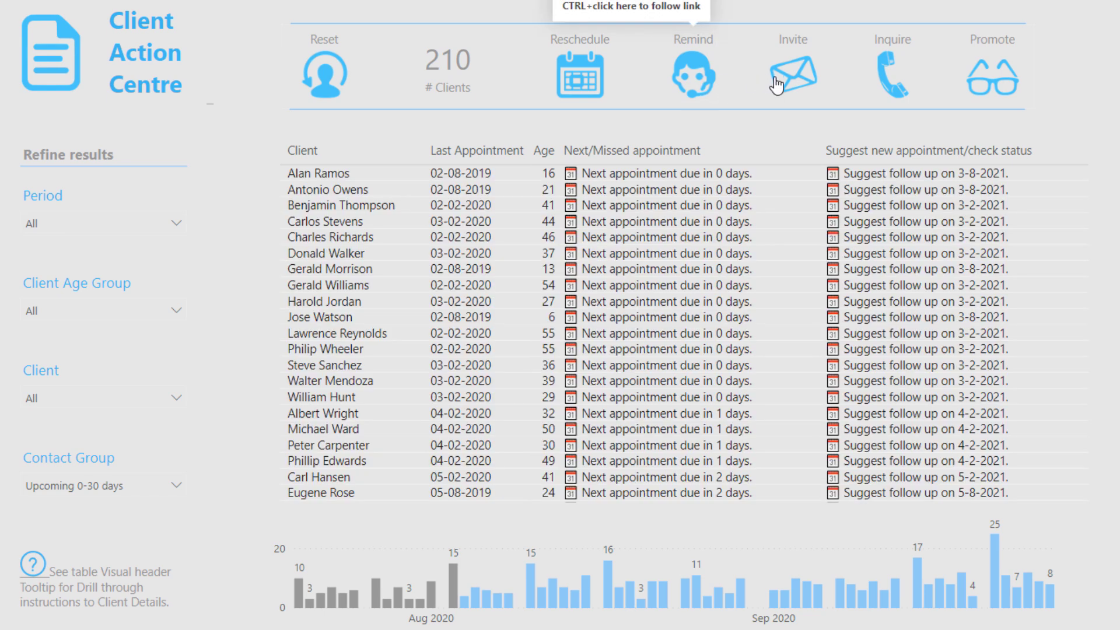
ctrl+click(789, 84)
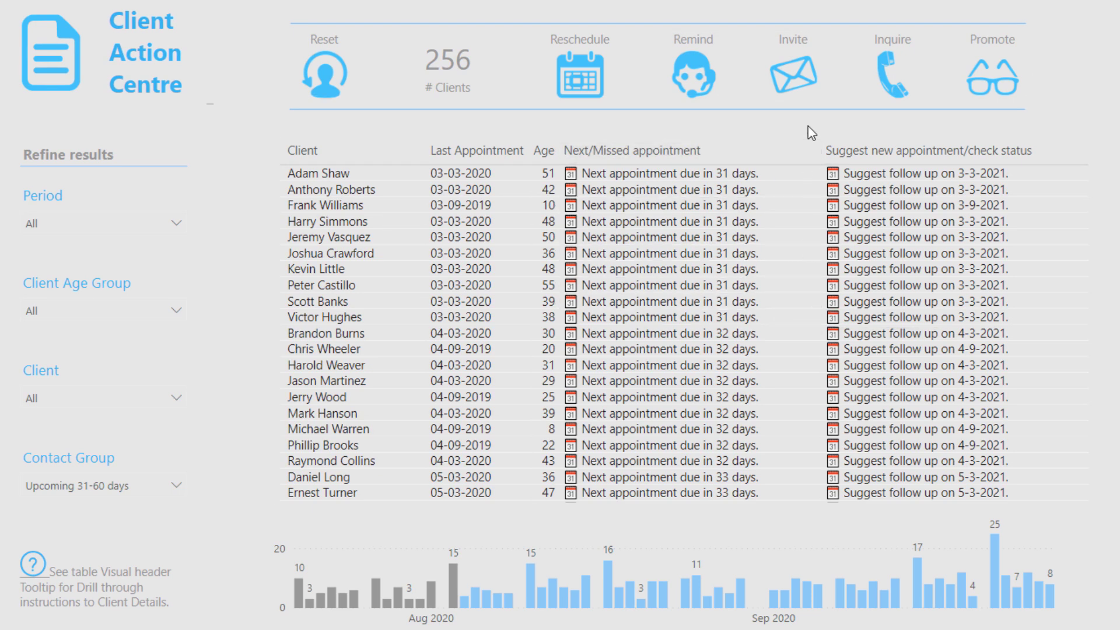
ctrl+click(902, 87)
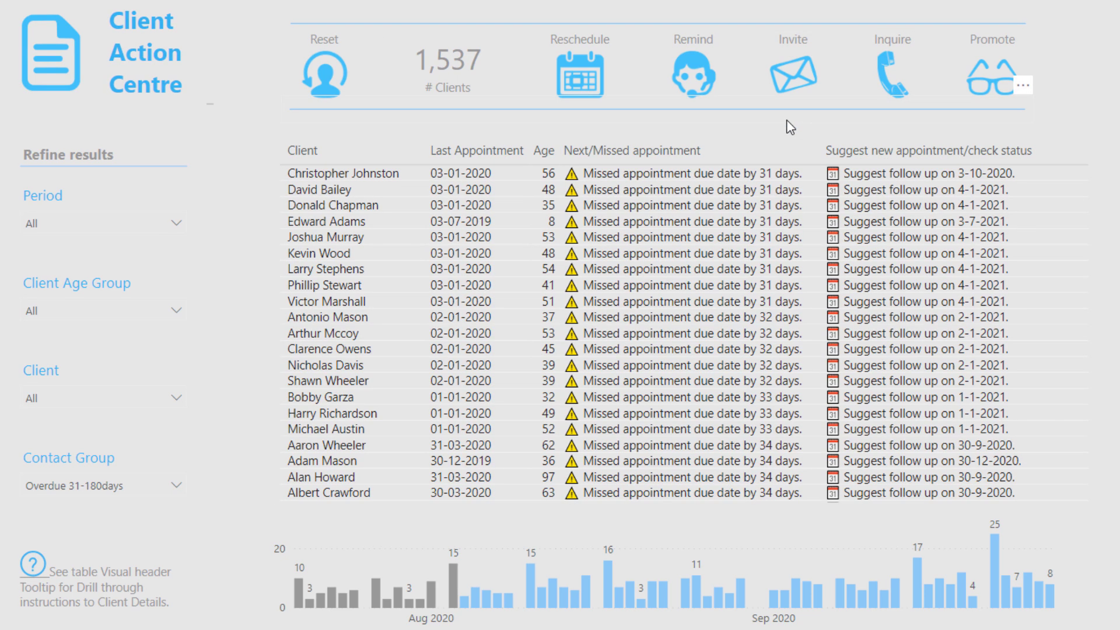
ctrl+click(988, 86)
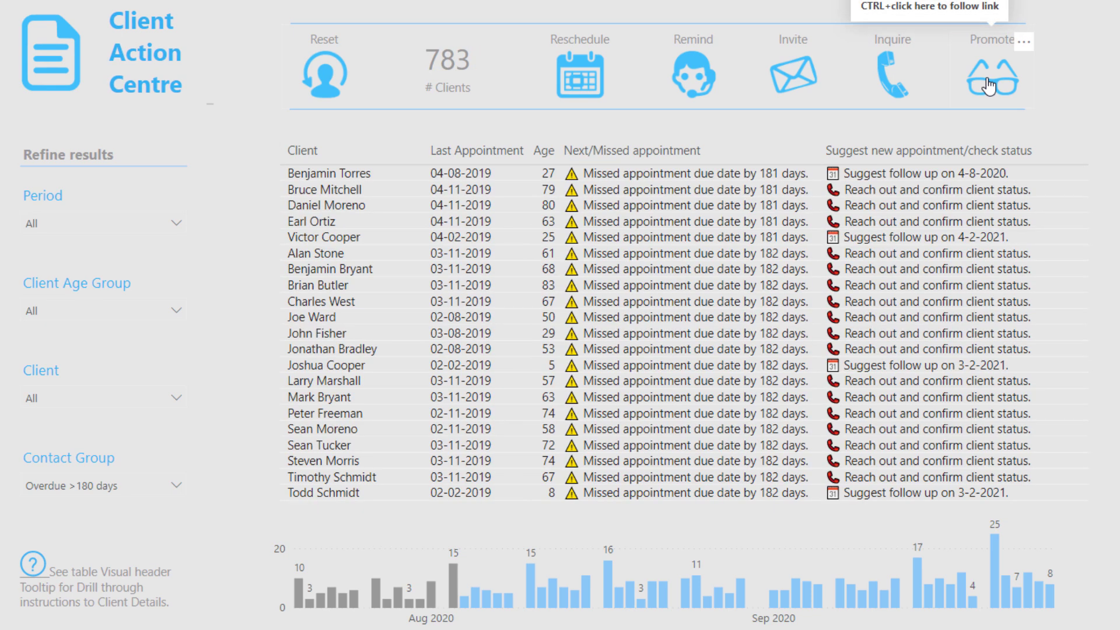
Step: Show the report's bookmarks and apply Reschedule, Remind and finally Invite to the page
click(1026, 80)
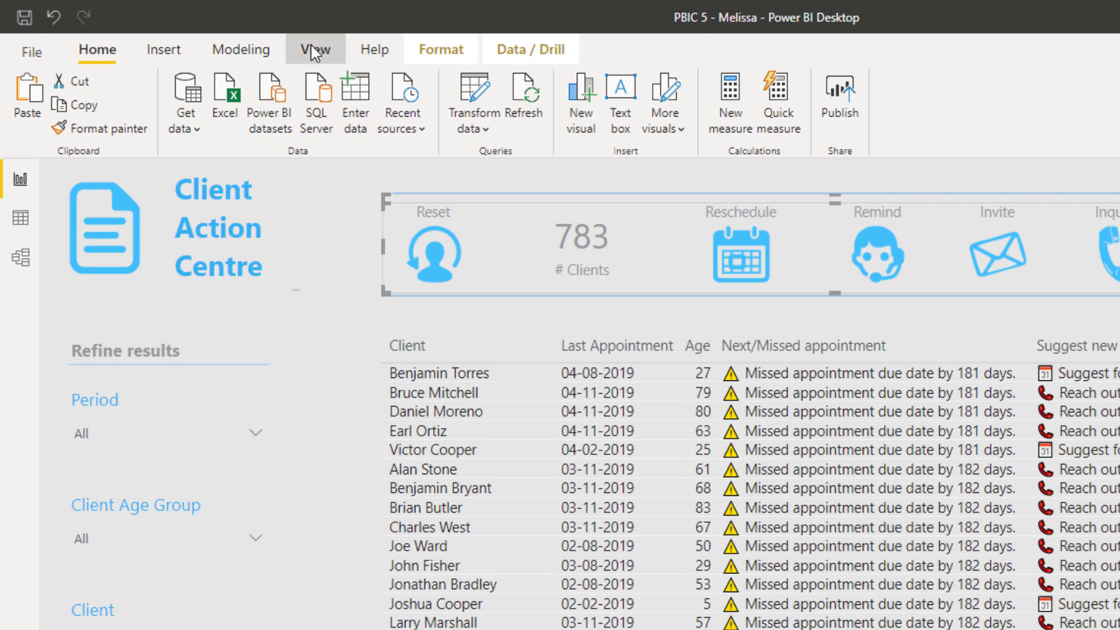
click(349, 52)
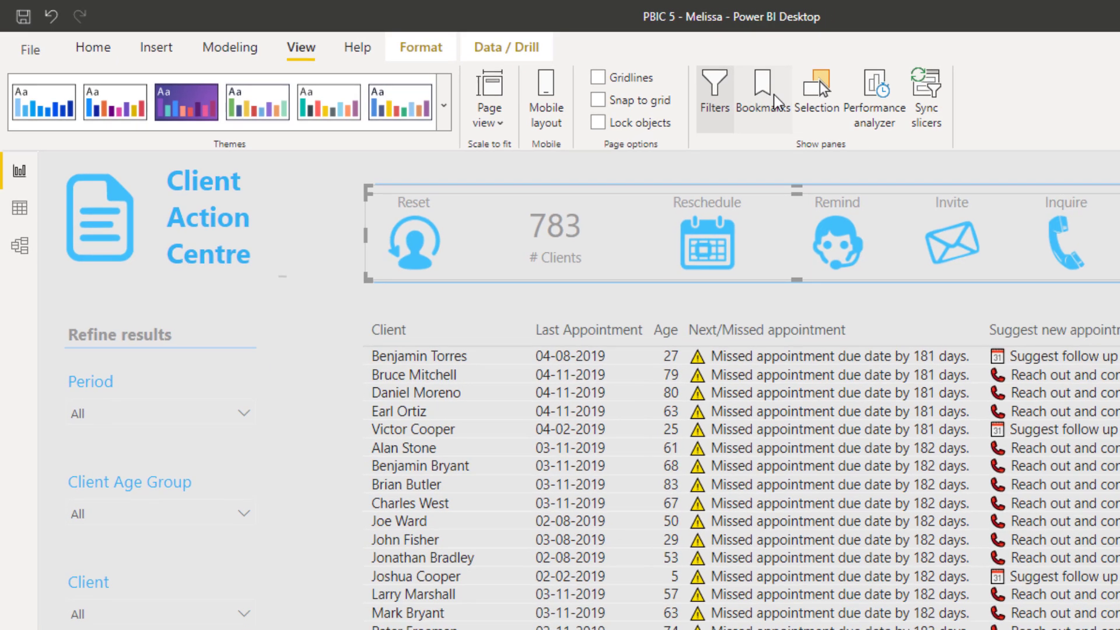
click(774, 94)
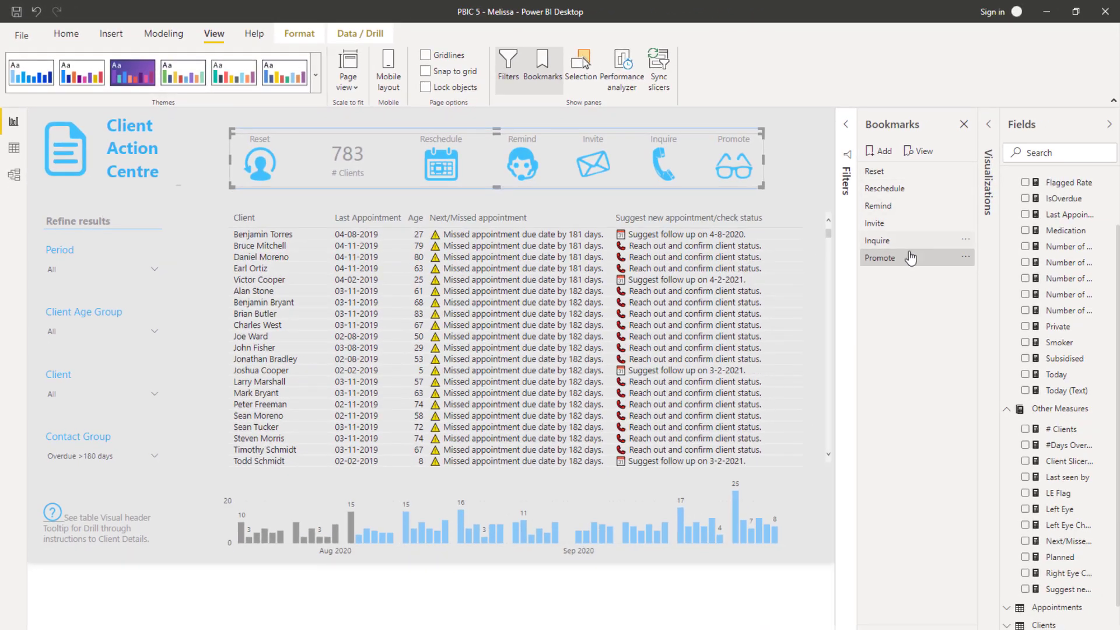
click(884, 189)
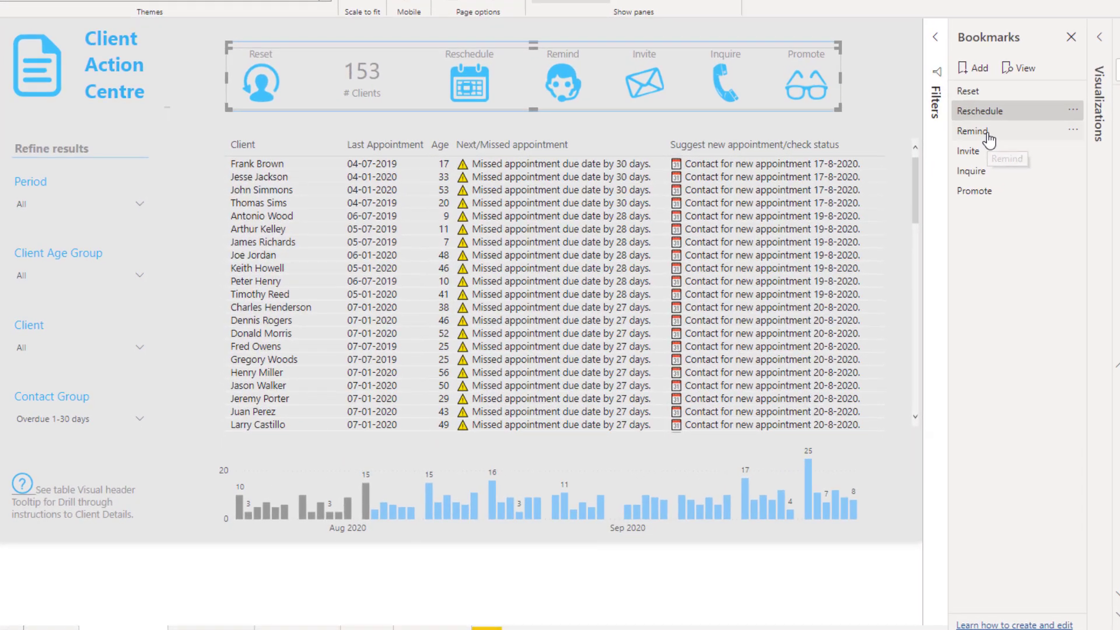
click(939, 171)
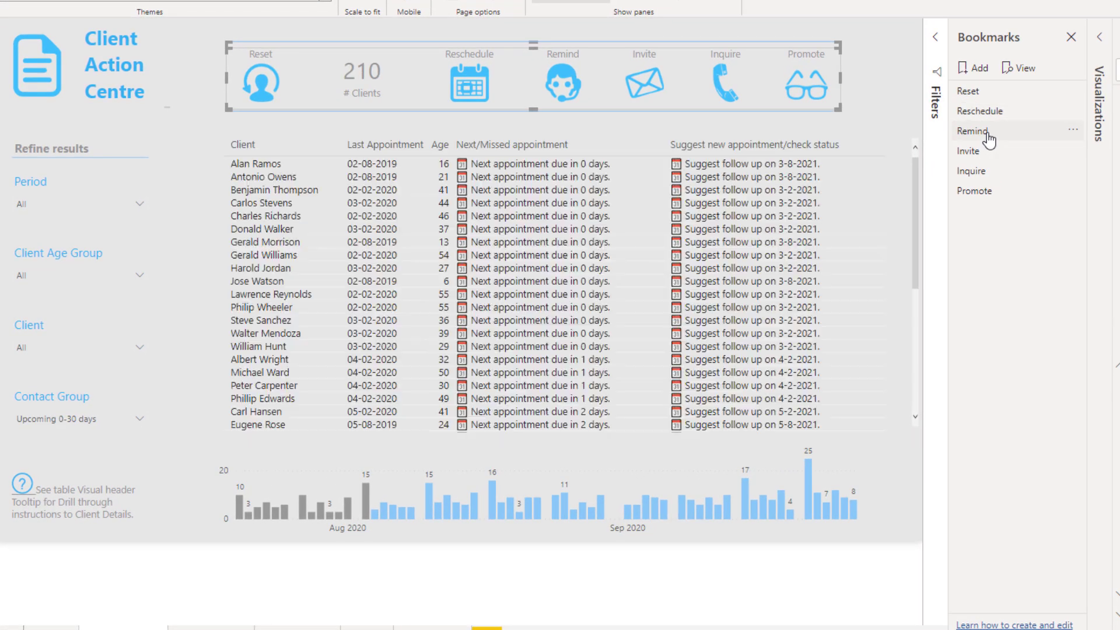
click(987, 152)
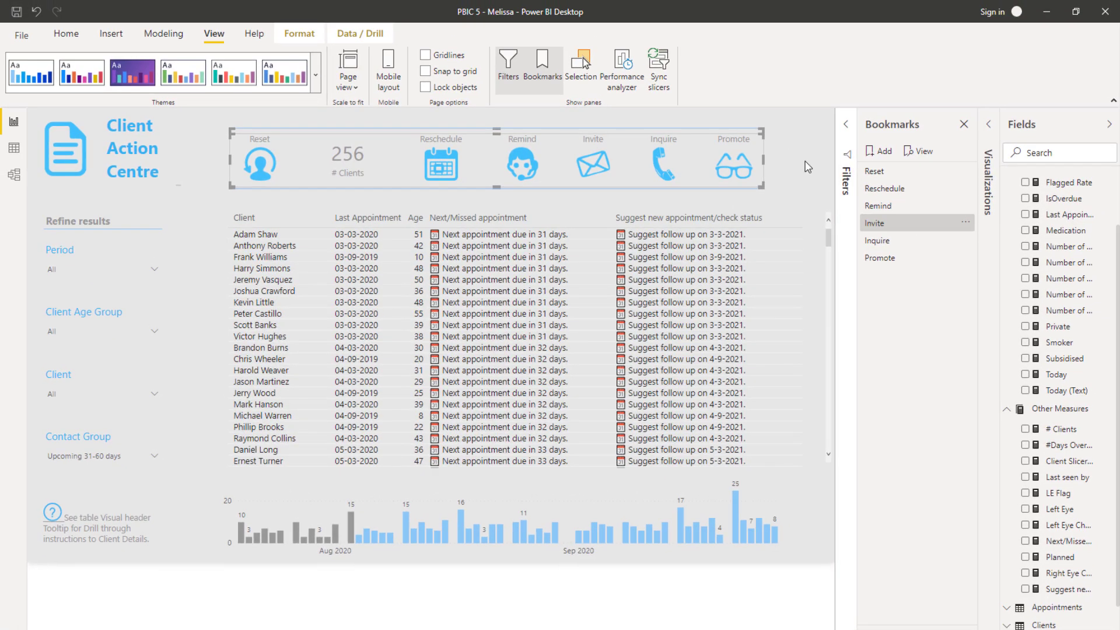
click(807, 167)
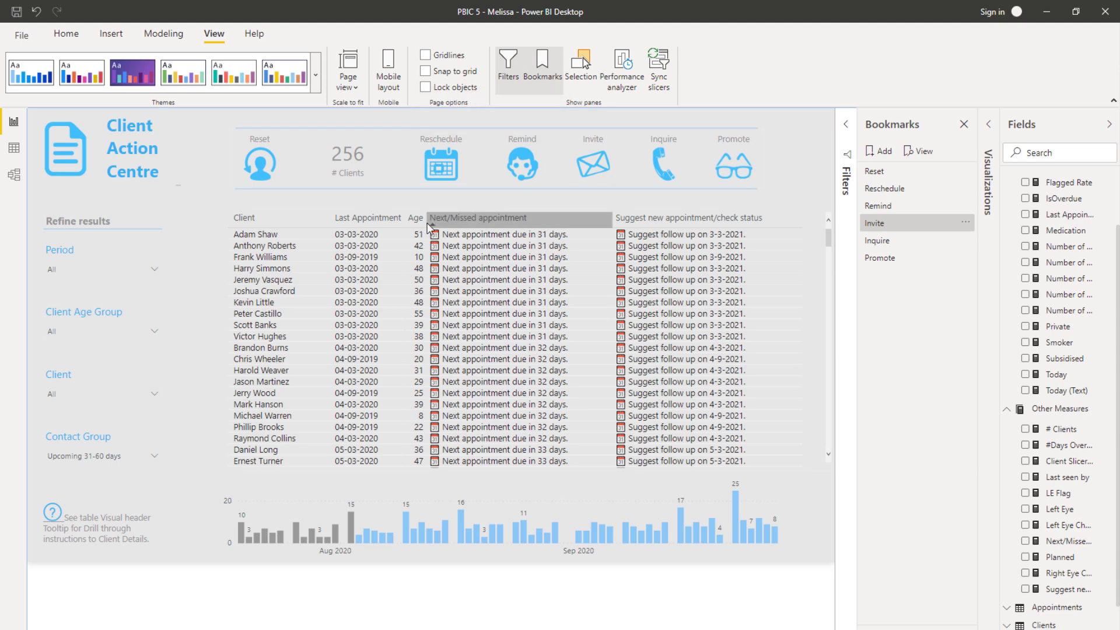
Step: Try the Current Month to Date and Current Week to Date periods and set the Period filter to In 4 Weeks
click(154, 267)
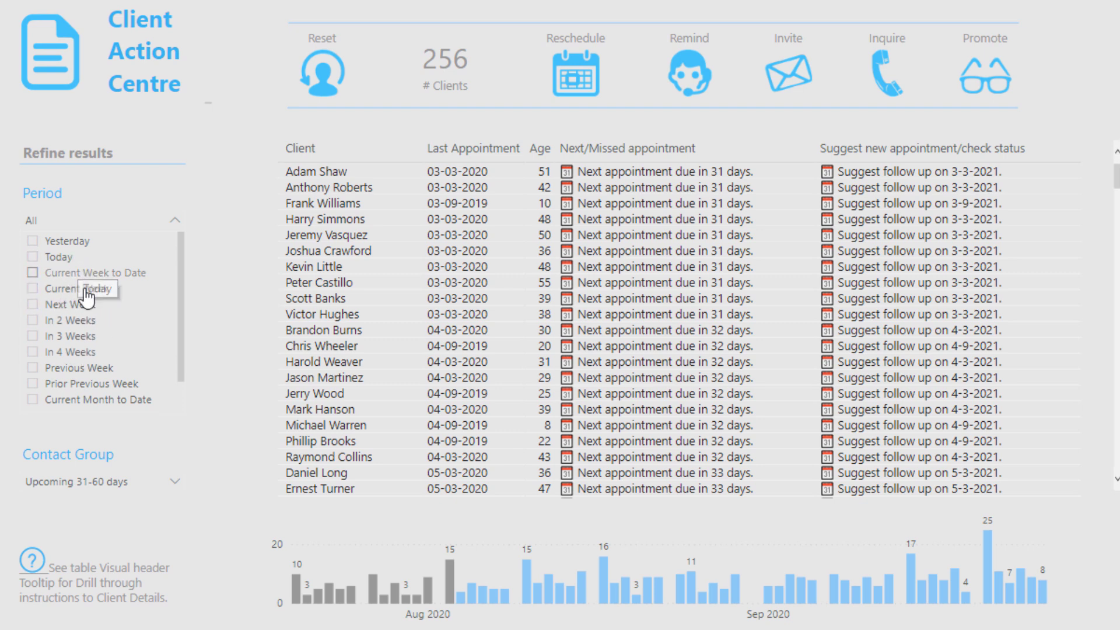
click(33, 400)
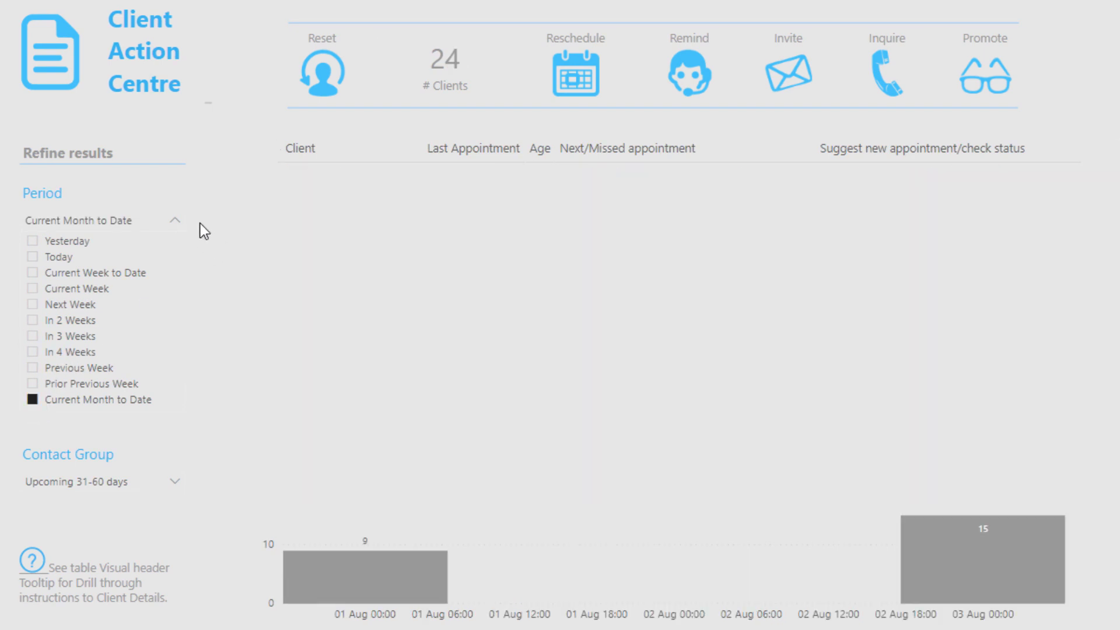
click(35, 273)
click(33, 352)
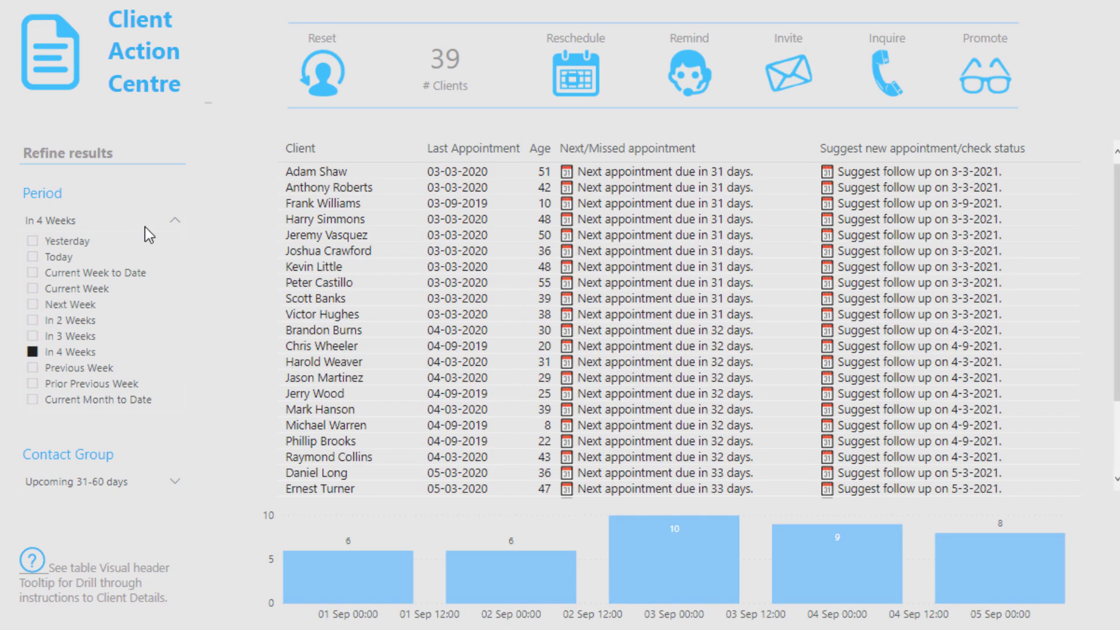
click(173, 222)
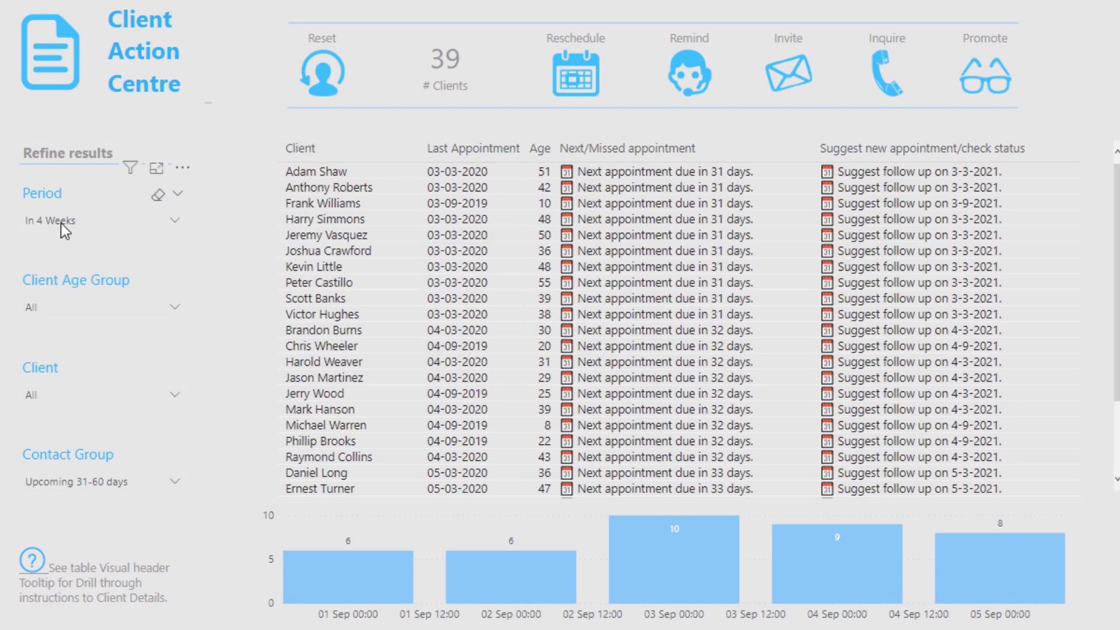
Step: Filter the Client Age Group to Under 25
click(174, 303)
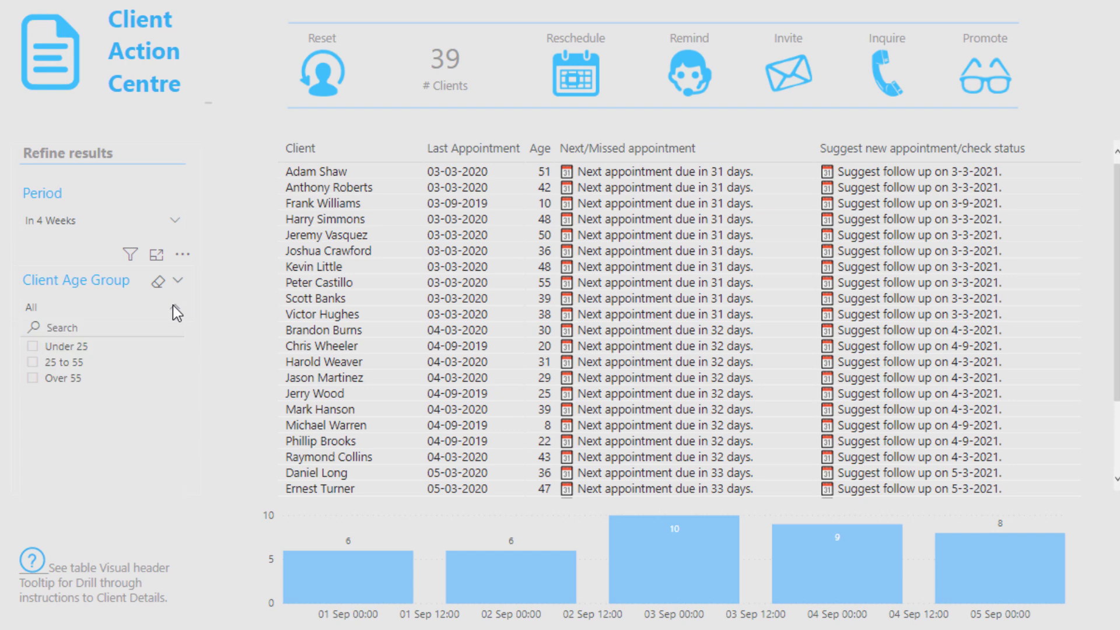
click(32, 346)
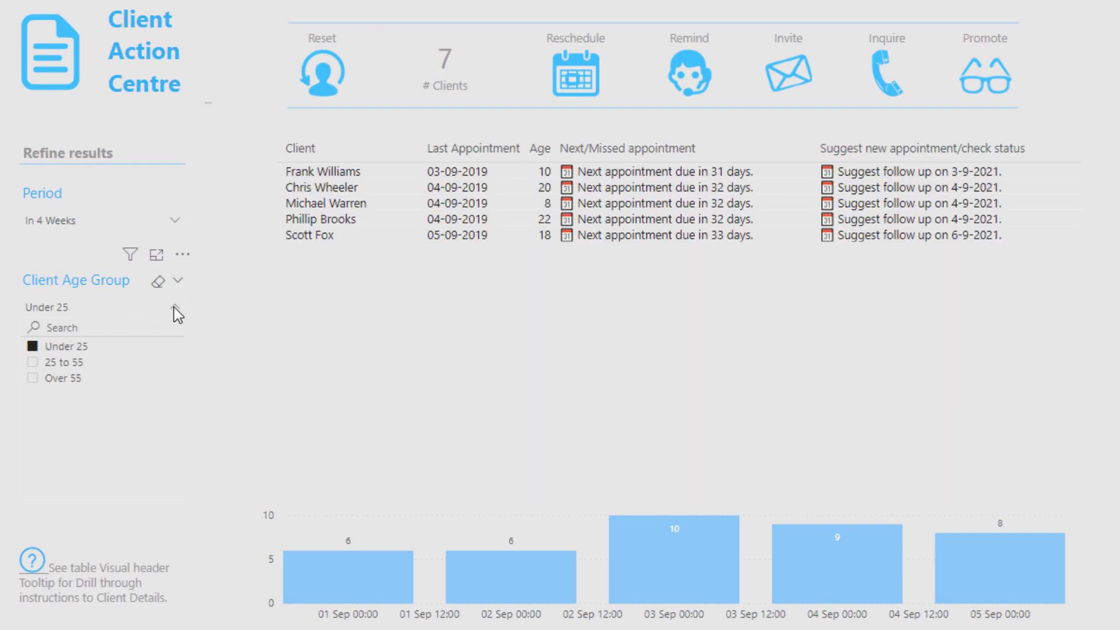
click(174, 306)
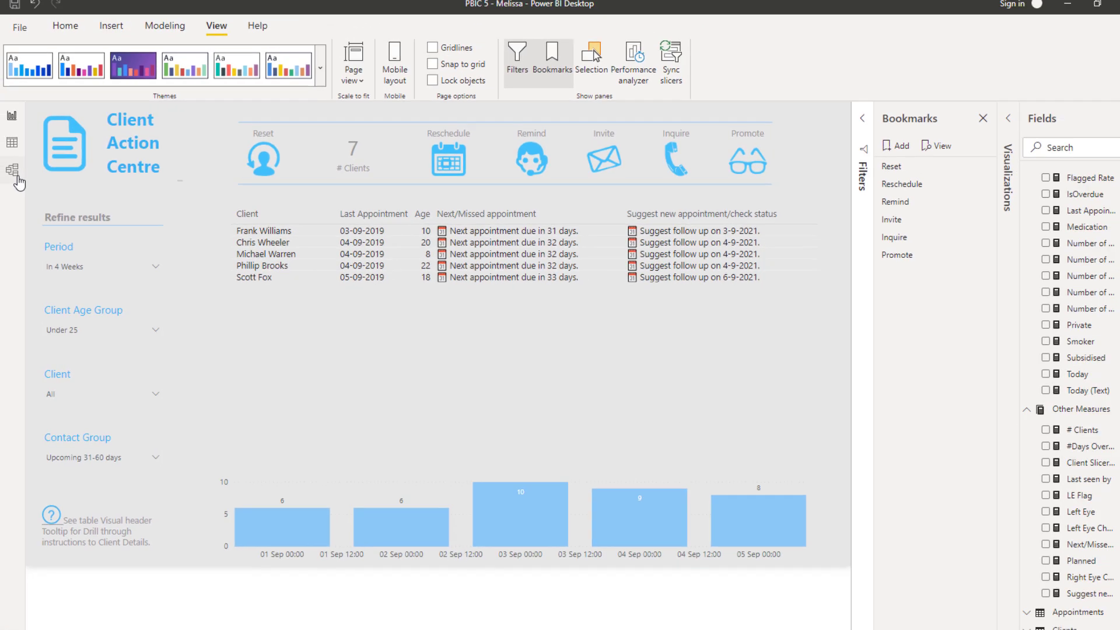
Step: Display the data model to examine the relationships between its tables
click(14, 173)
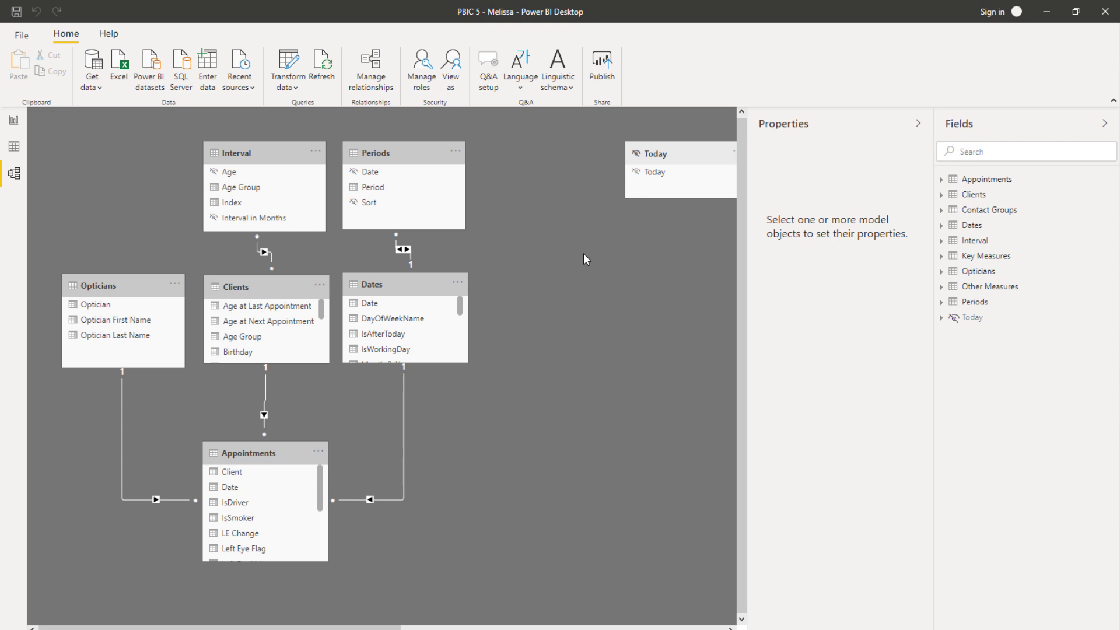
Step: Examine the whole data model including its unconnected tables, and return to the Client Action Centre report page
scroll(583, 253, down, 2)
scroll(491, 233, down, 2)
scroll(491, 235, up, 2)
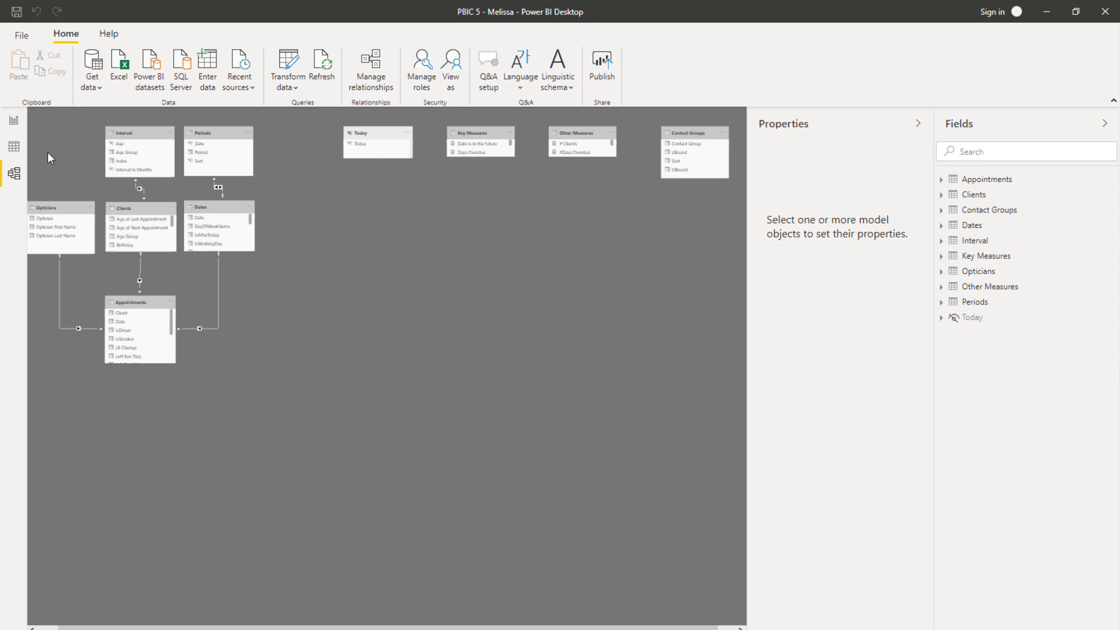
click(14, 120)
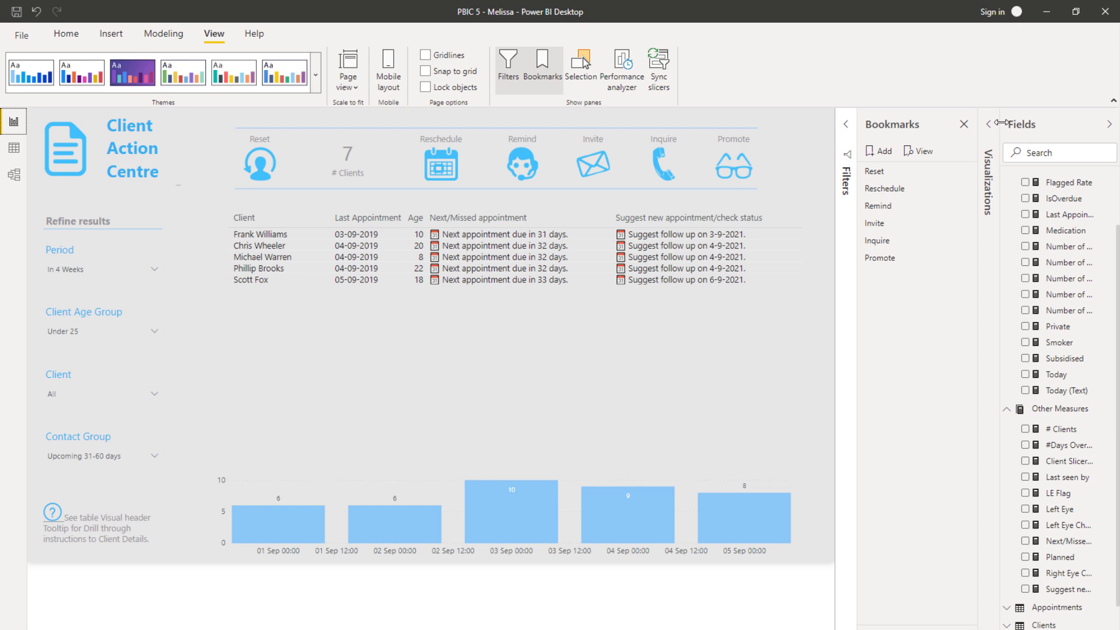
Step: Widen the Fields pane to show more of the measure names, and check the Client slicer's search list
drag(1001, 122, 982, 124)
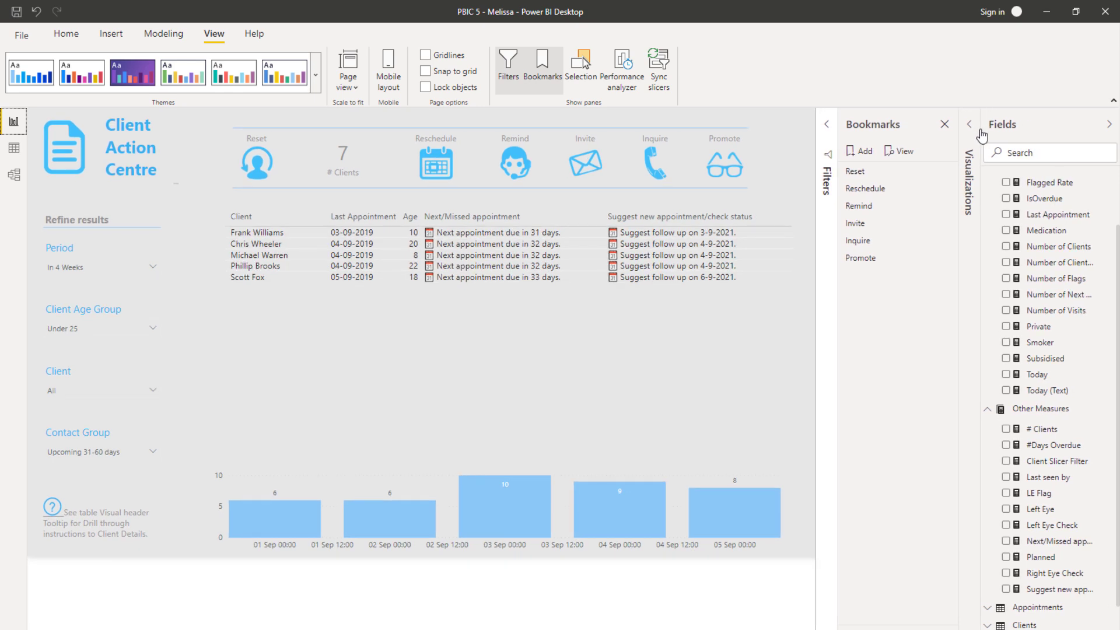
click(152, 388)
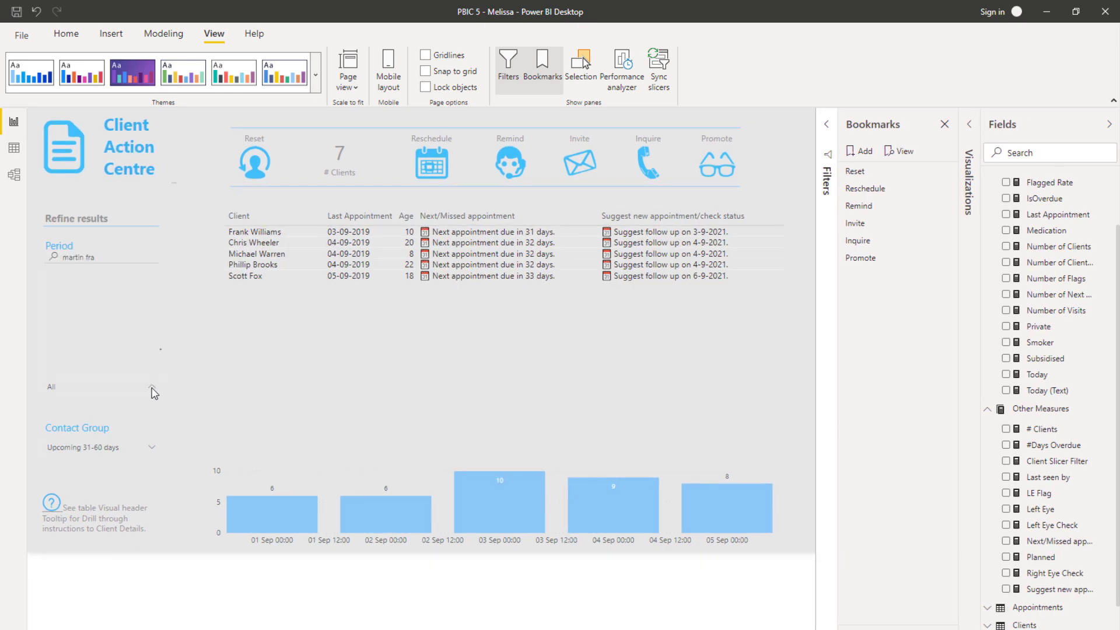
click(195, 362)
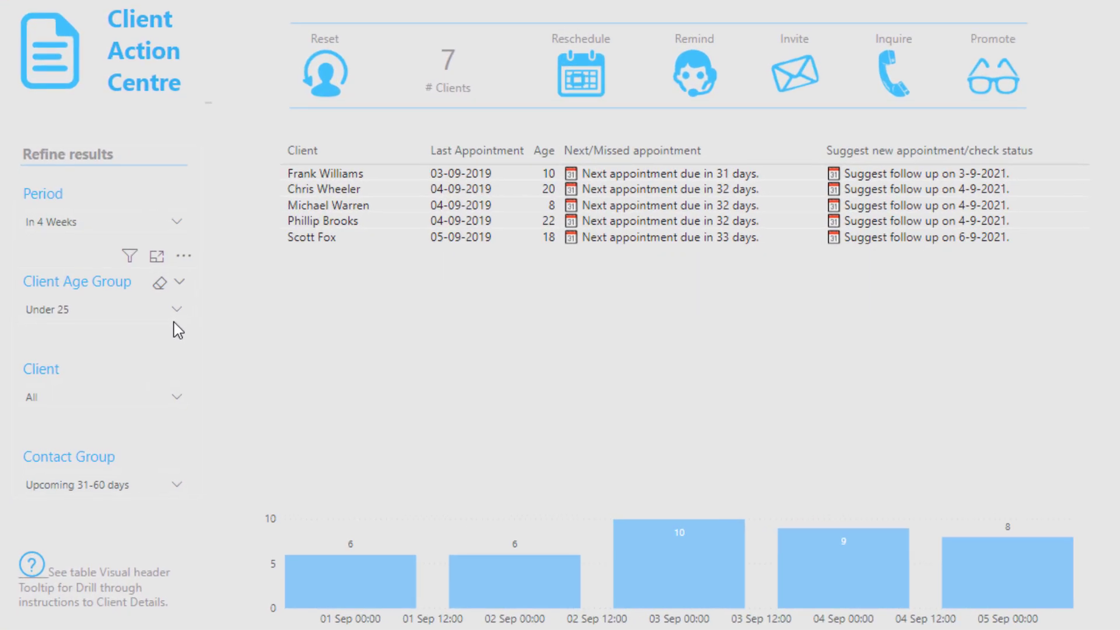
Step: Clear the In 4 Weeks selection from the Period slicer
click(176, 226)
click(33, 353)
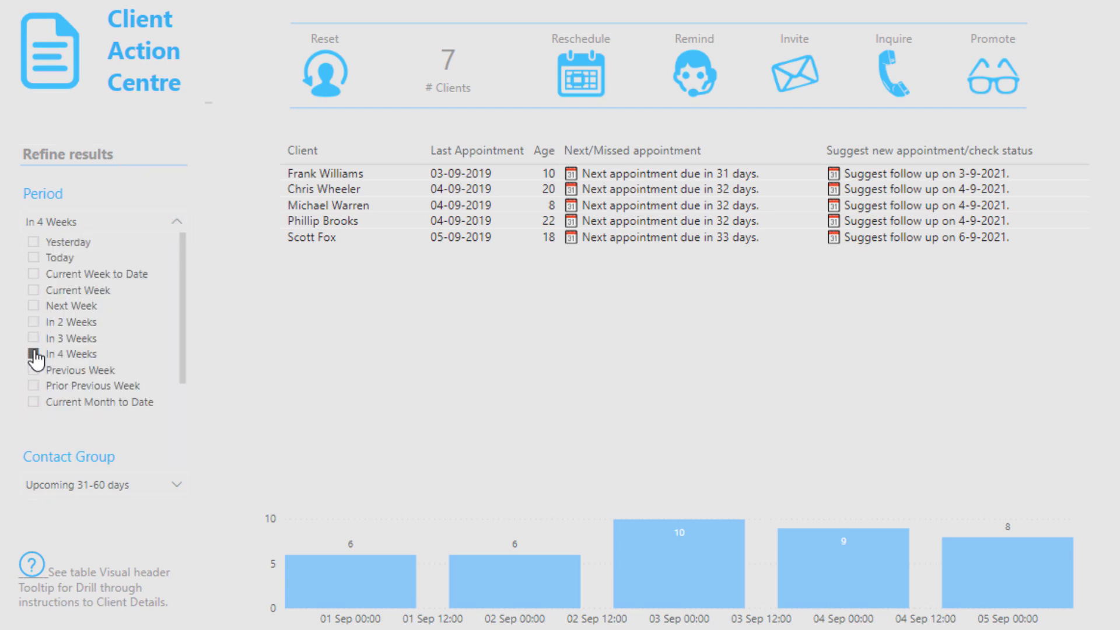
click(177, 225)
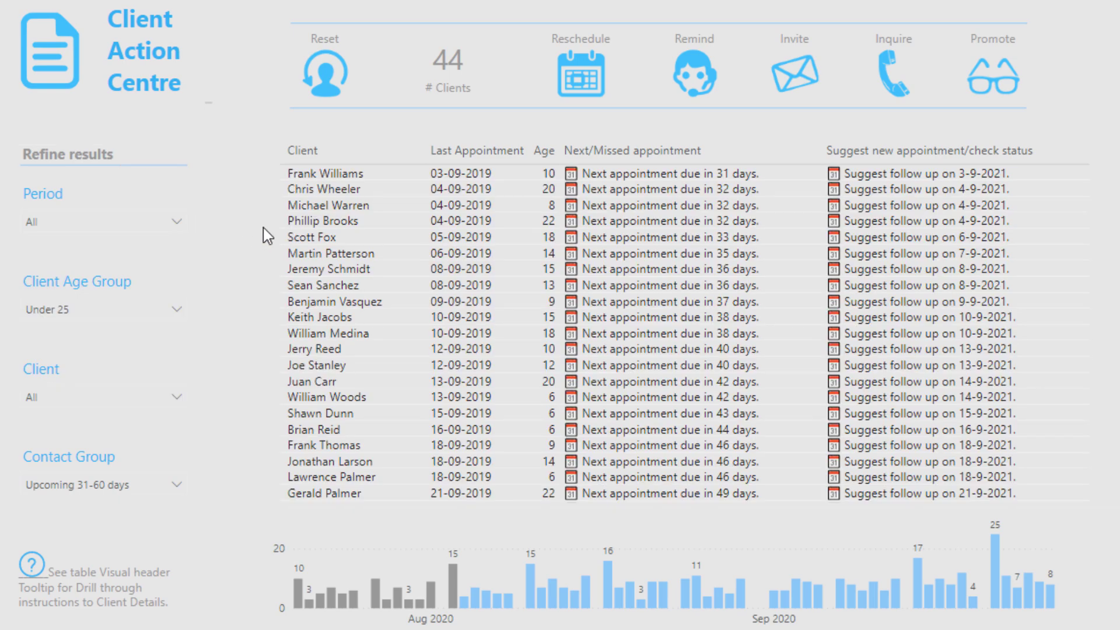
Step: Apply the Remind action to the page and close the Bookmarks pane
ctrl+click(706, 76)
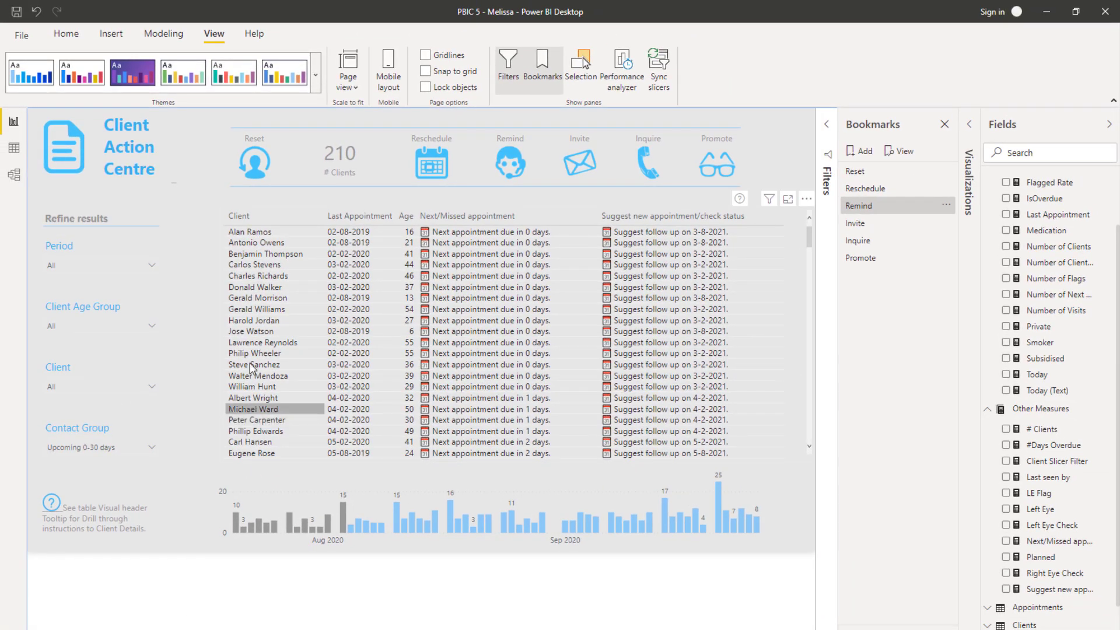
click(944, 124)
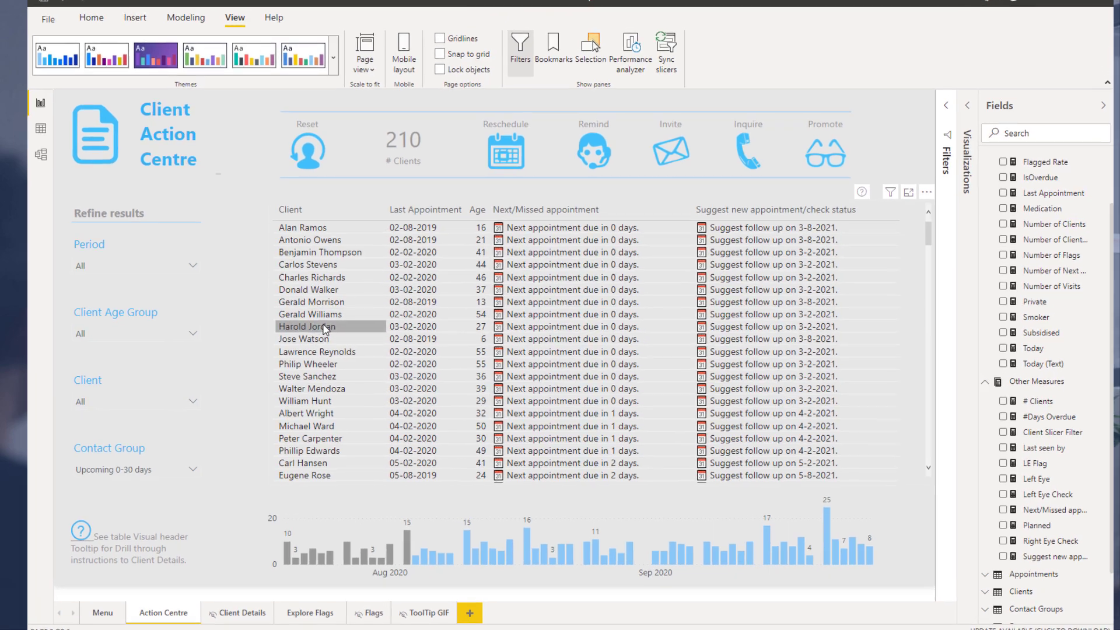
Step: Drill through to Client Details for the 27-year-old client in the table and look over the eye measurement history
right_click(320, 327)
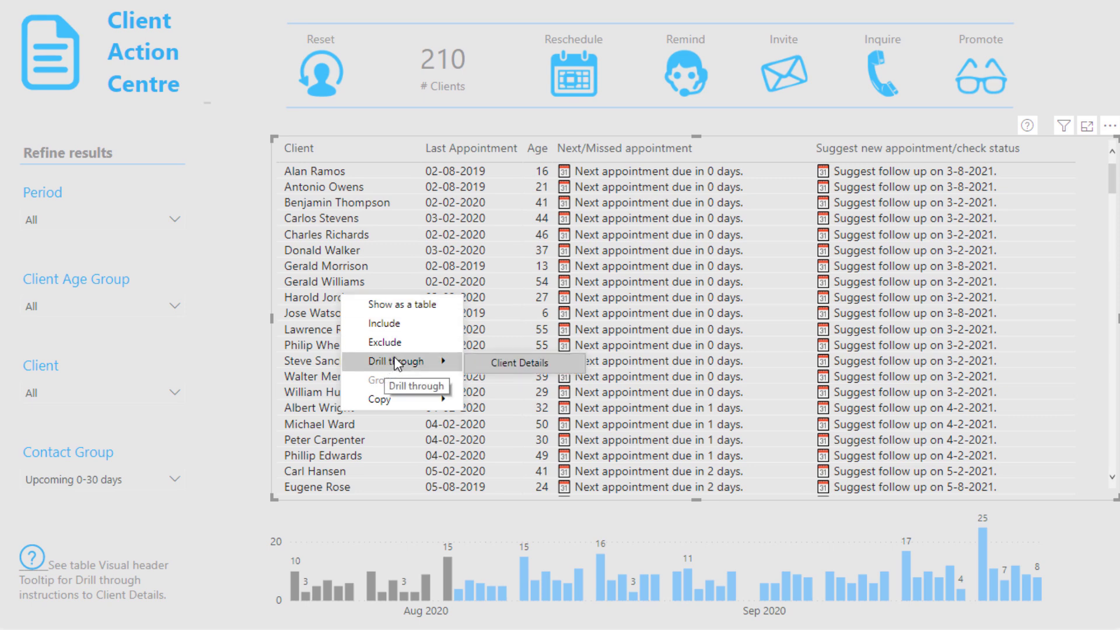
mouse_move(405, 364)
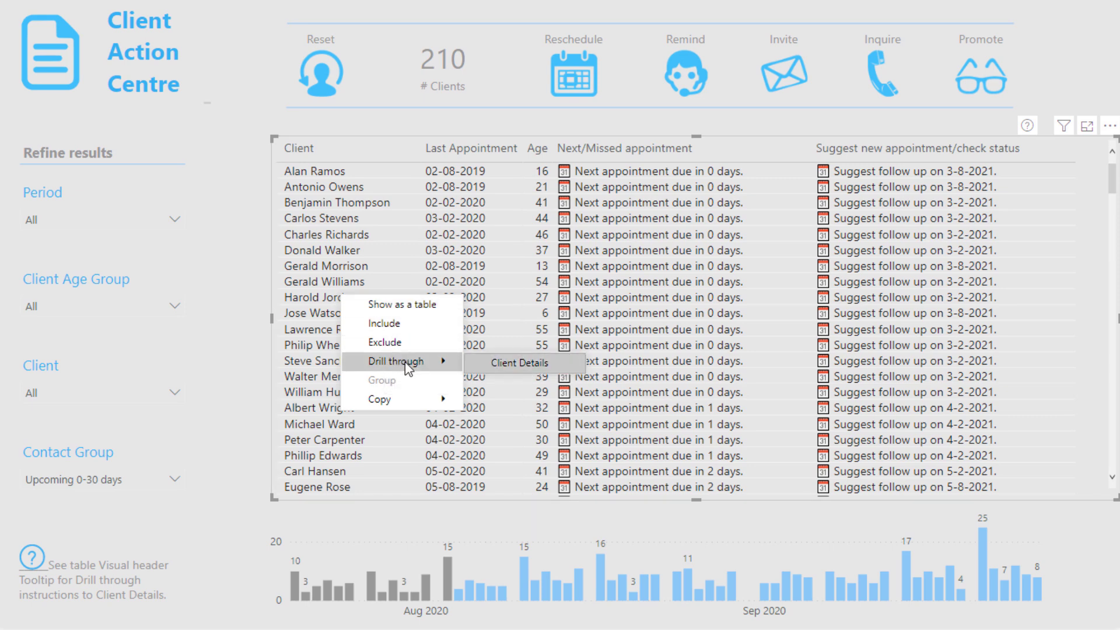
click(482, 364)
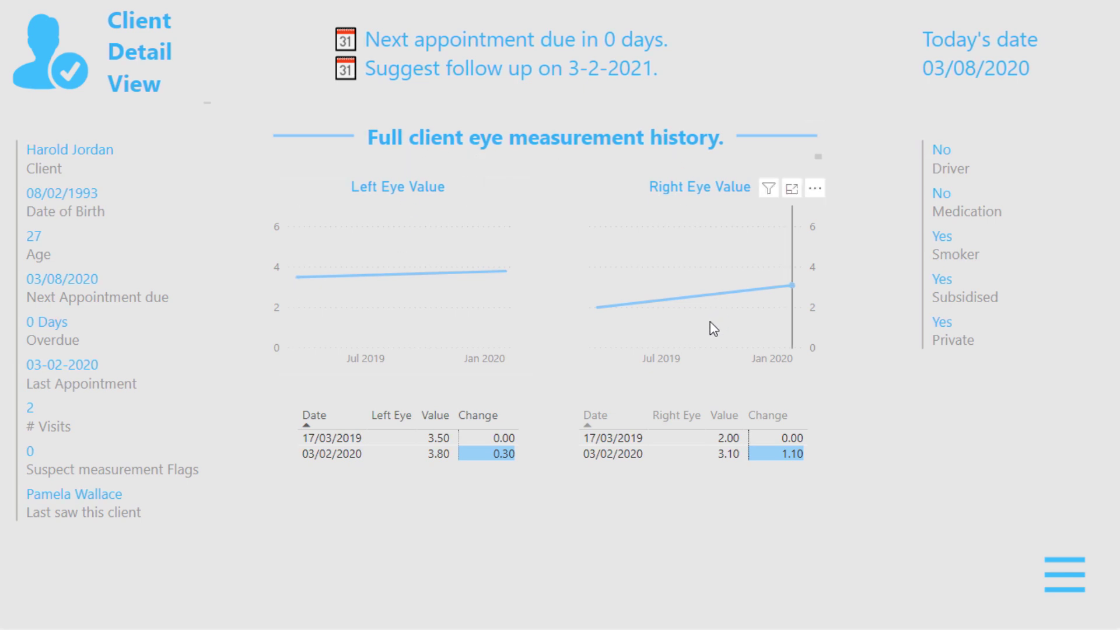
mouse_move(709, 322)
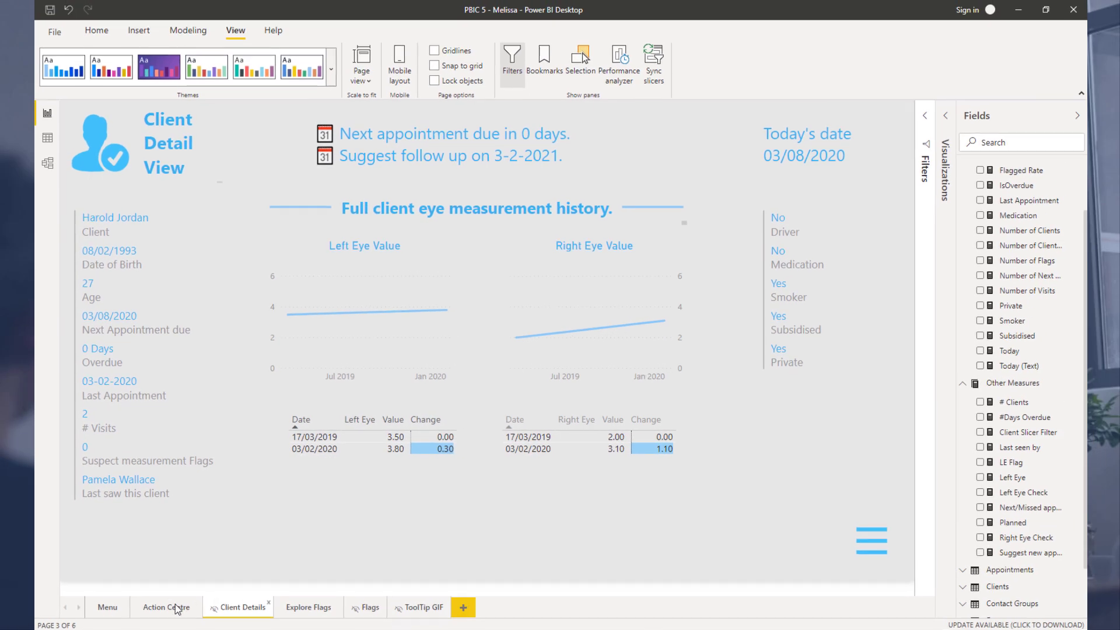
Step: Return to the Action Centre page and drill through to Client Details for the 49-year-old client last seen on 04-02-2020
click(180, 605)
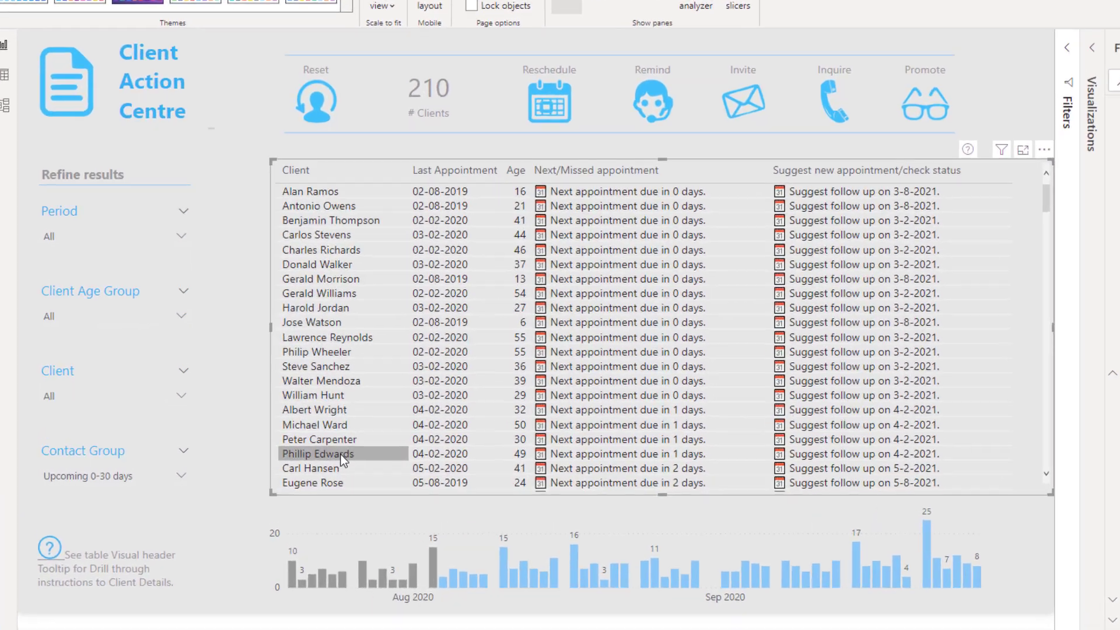
right_click(341, 455)
mouse_move(369, 521)
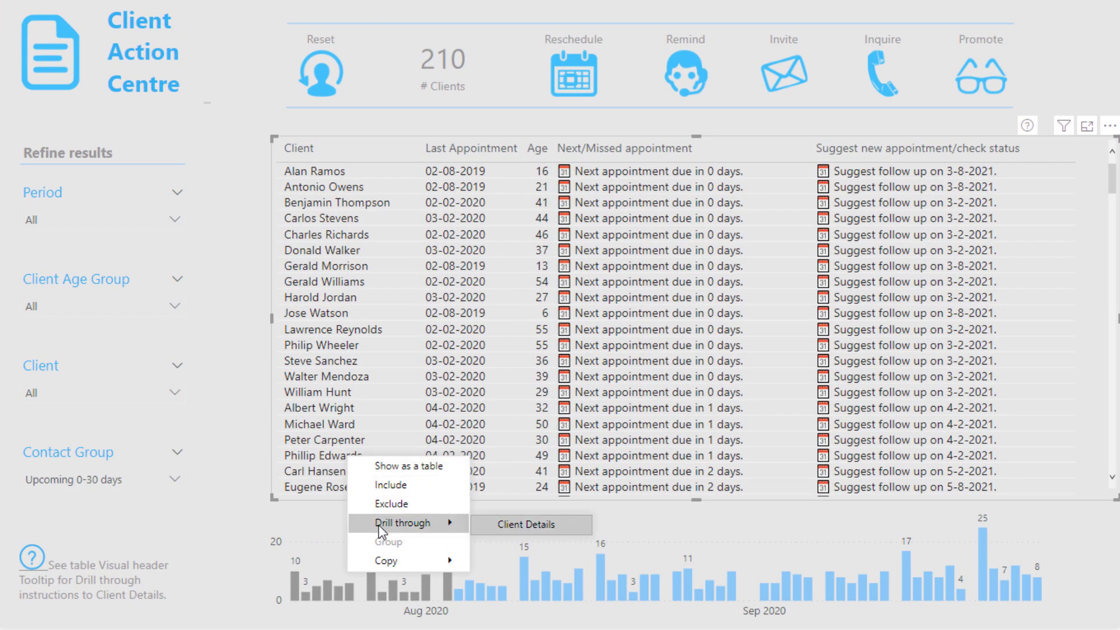
click(494, 528)
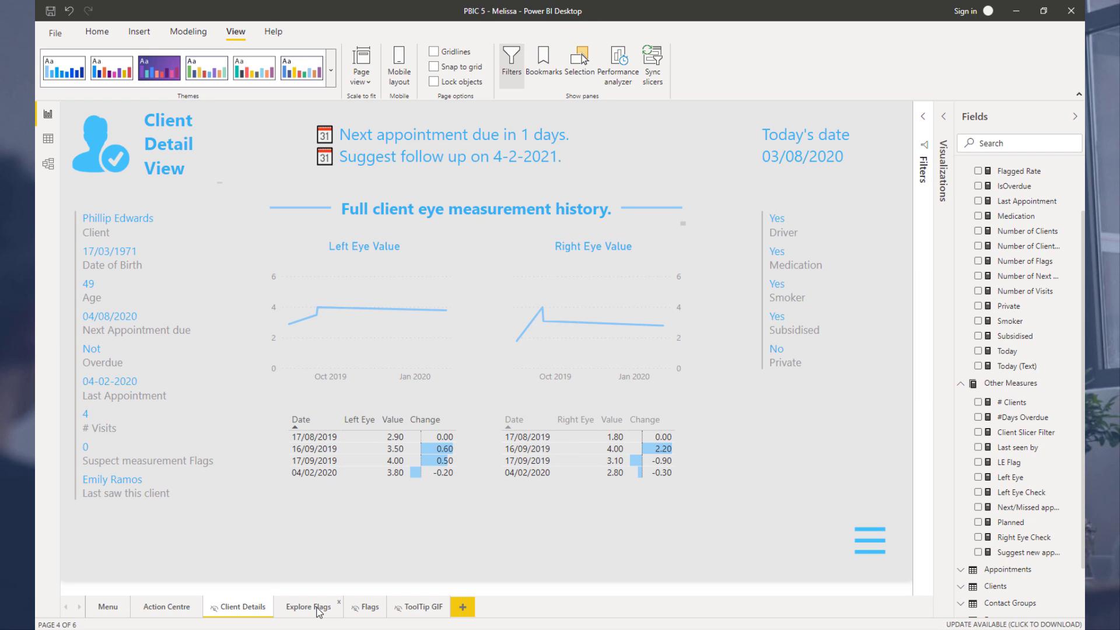
Step: Compare the Explore Flags page and its optician heatmap with the Action Centre page, ending on the Action Centre
click(319, 608)
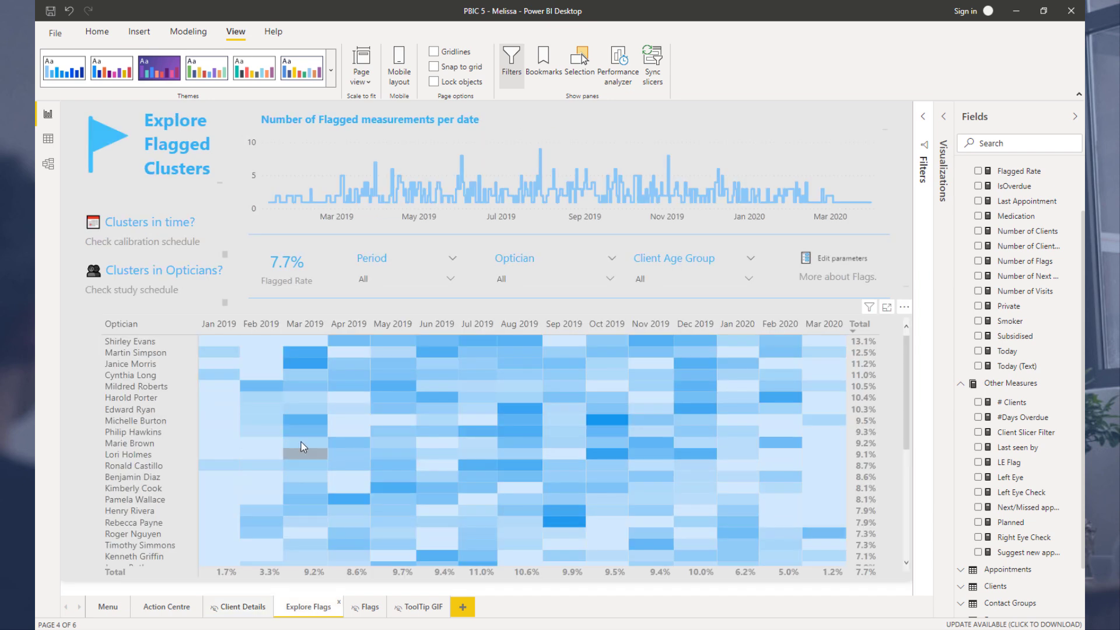
mouse_move(301, 444)
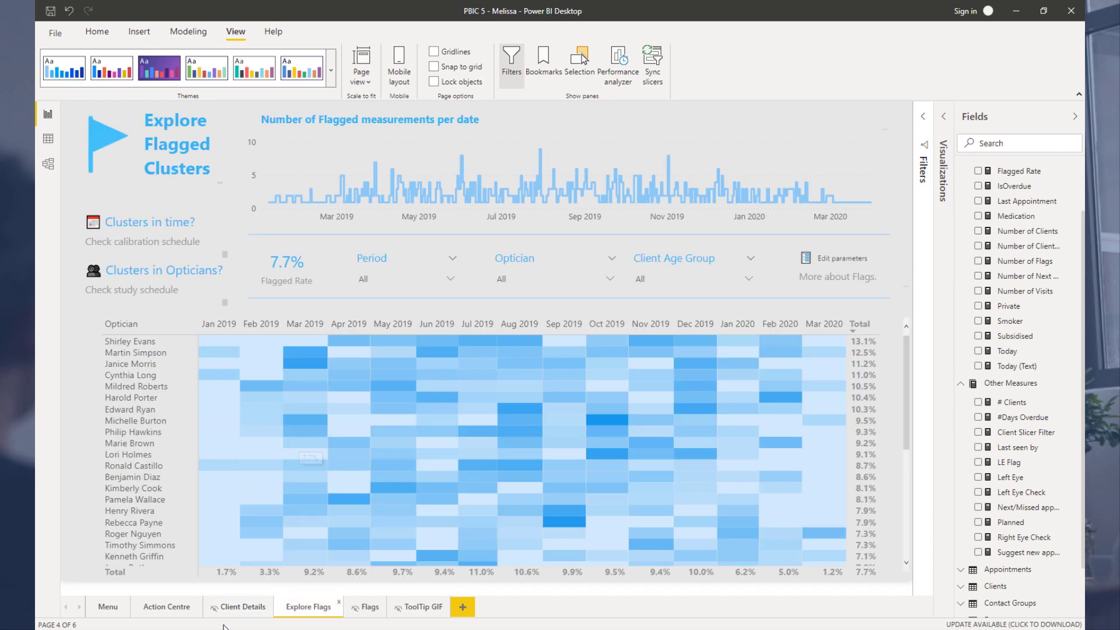
click(163, 610)
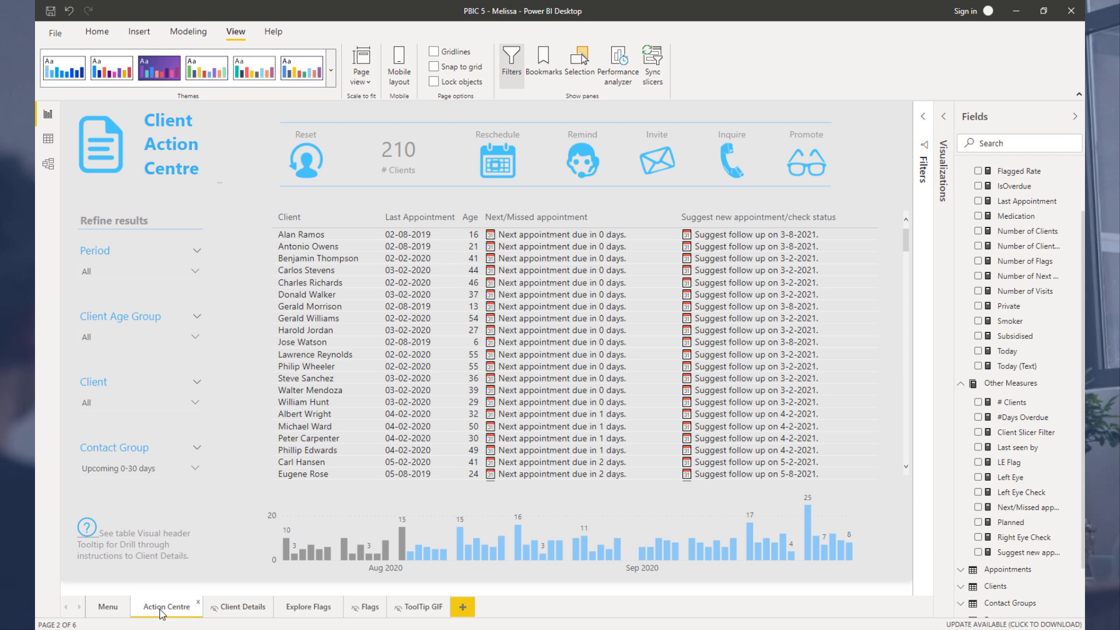
click(311, 608)
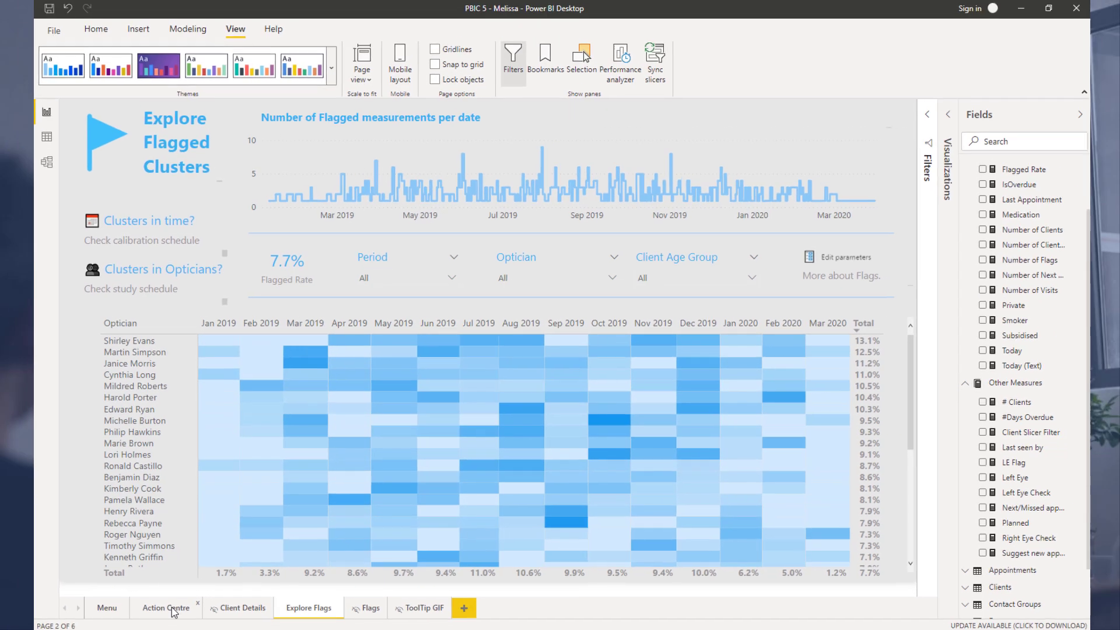
click(170, 608)
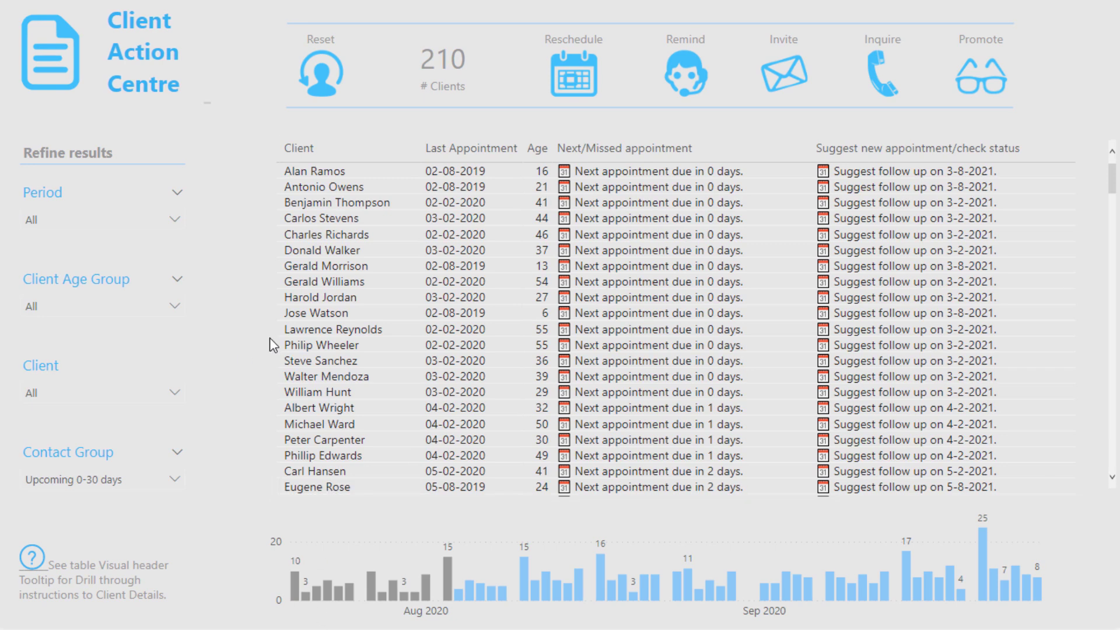
Step: Go to the report's menu page through the Client Action Centre header and follow its link to Explore Flagged Clusters
click(65, 62)
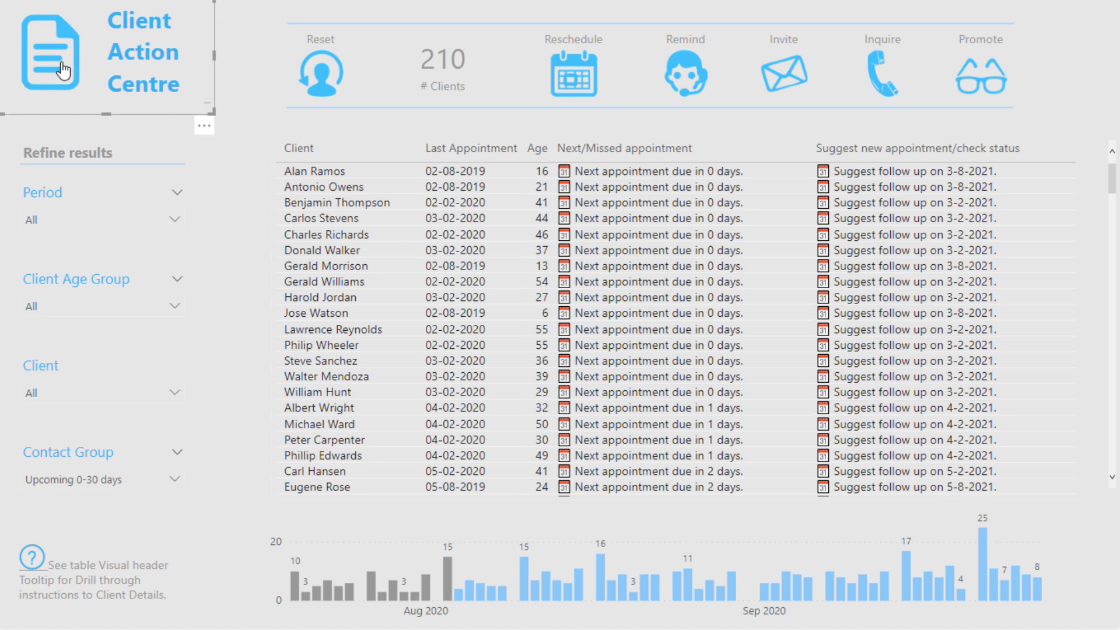
ctrl+click(63, 70)
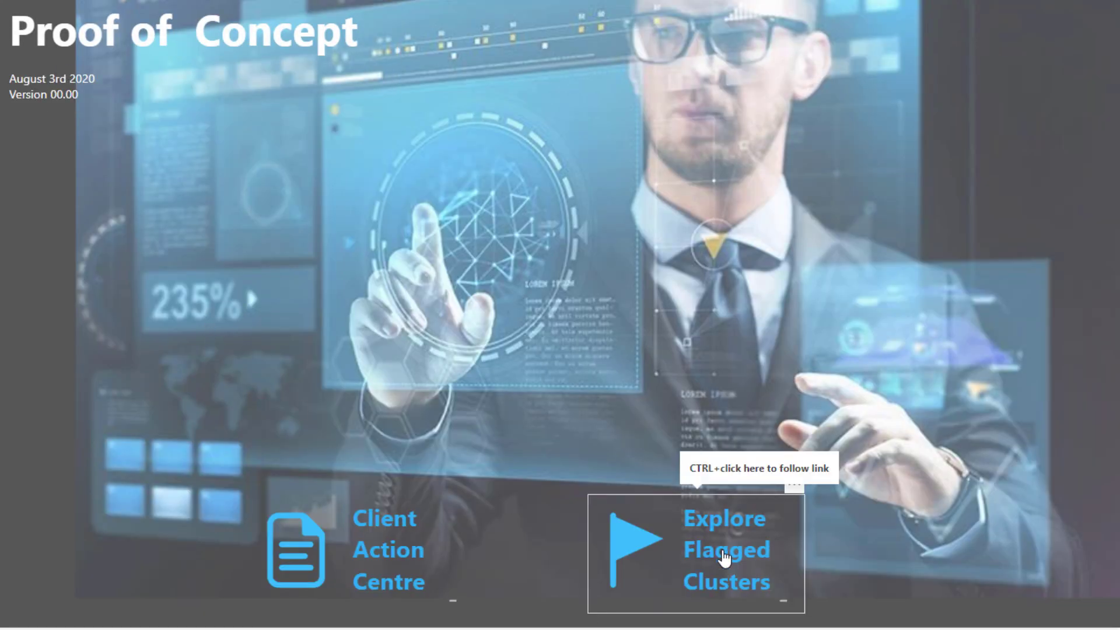
ctrl+click(725, 557)
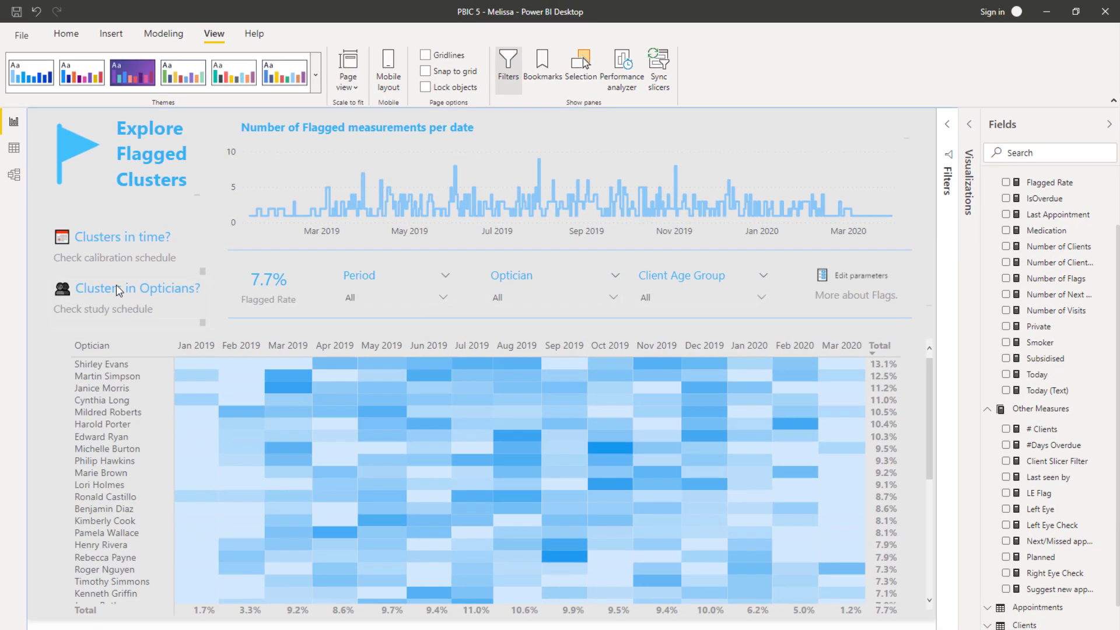
Step: View the explanation behind More about Flags, go back to the flagged clusters, and return to the Action Centre page
ctrl+click(848, 282)
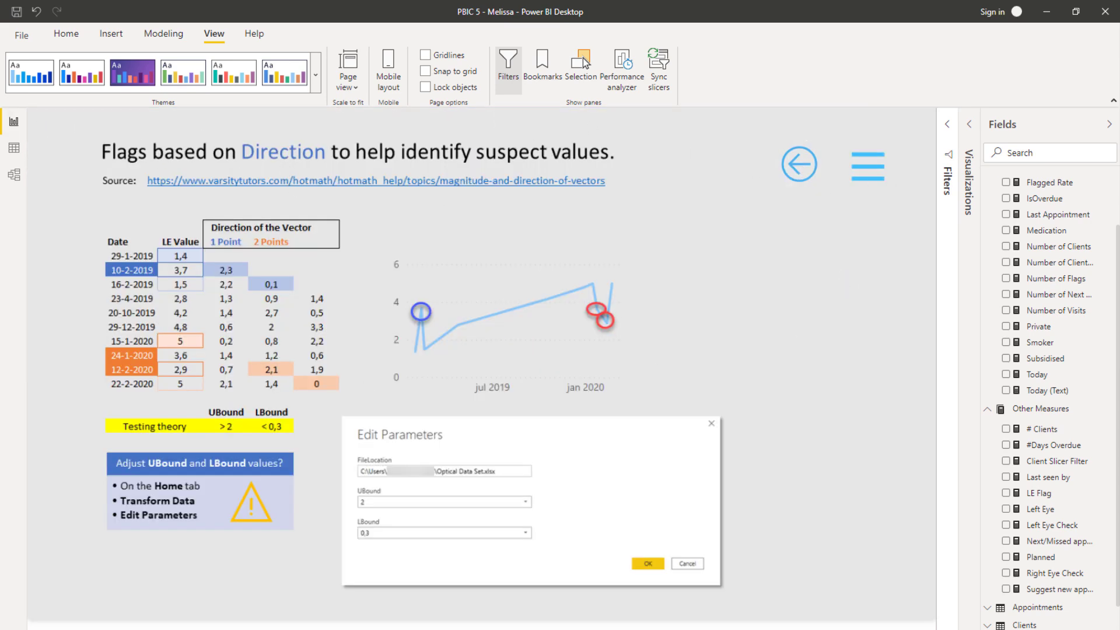
ctrl+click(793, 176)
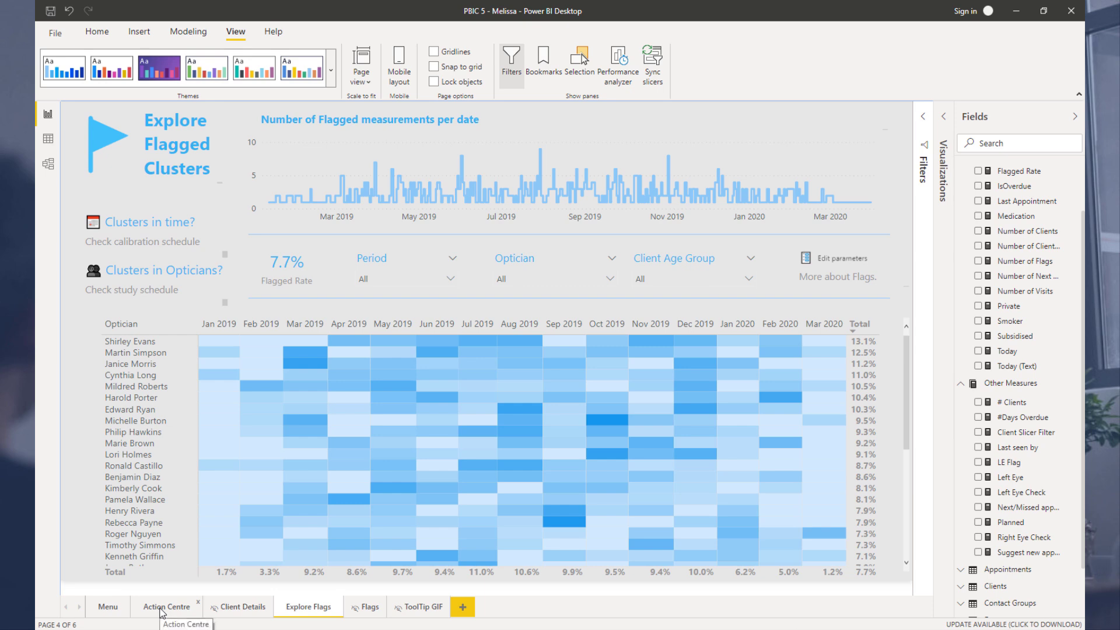
click(162, 608)
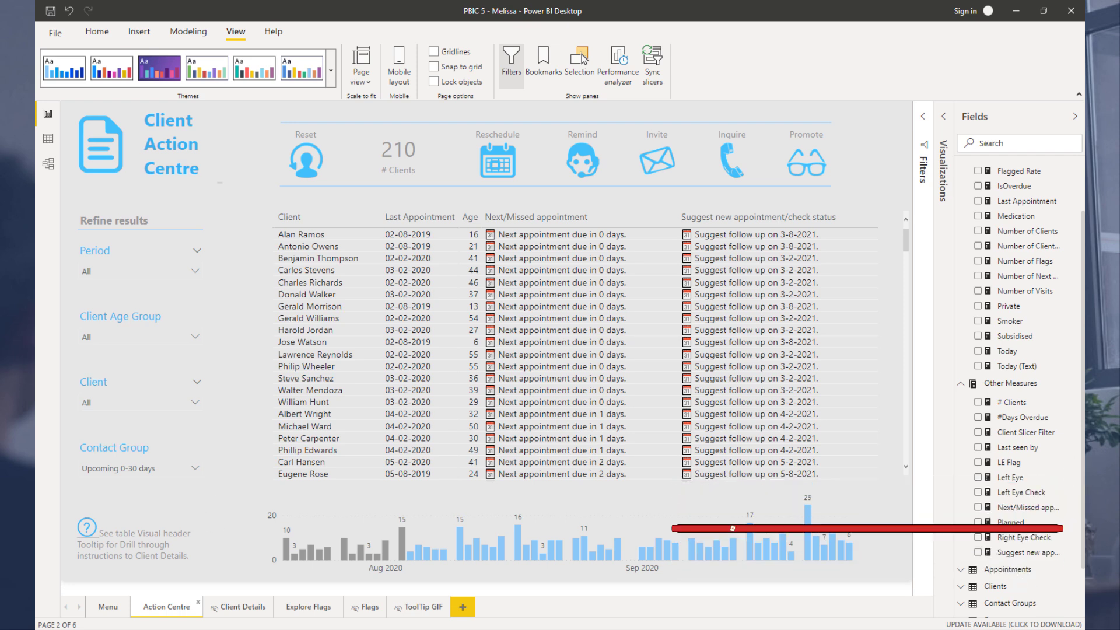
Step: Switch to the Chrome window with the Power BI Challenge 5 topic and load the Enterprise DNA forum's home page
mouse_move(240, 627)
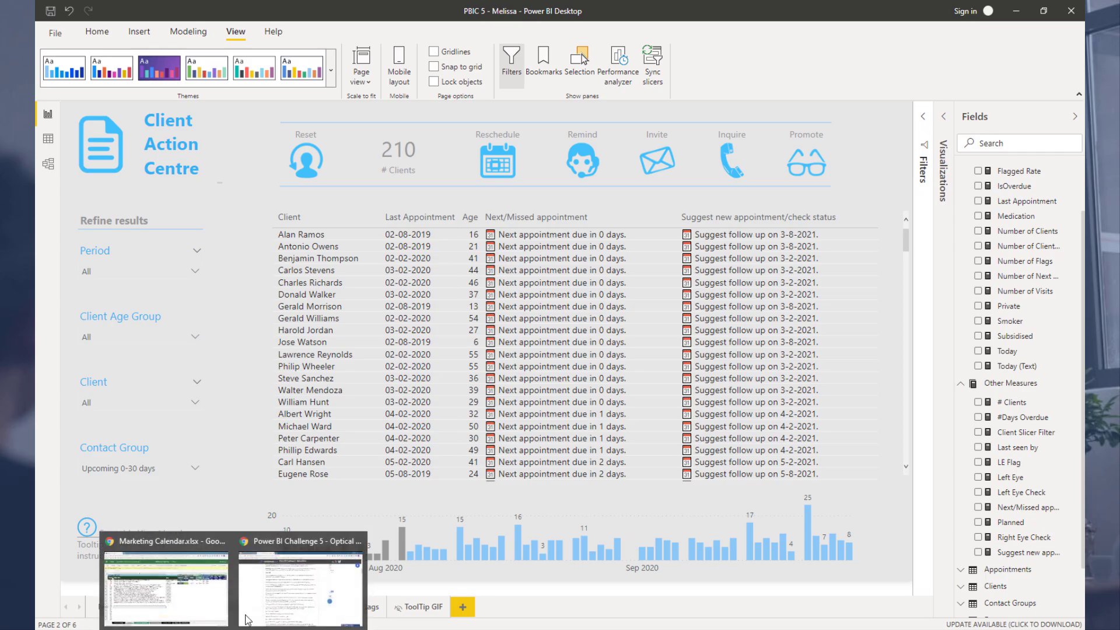
click(274, 584)
click(316, 88)
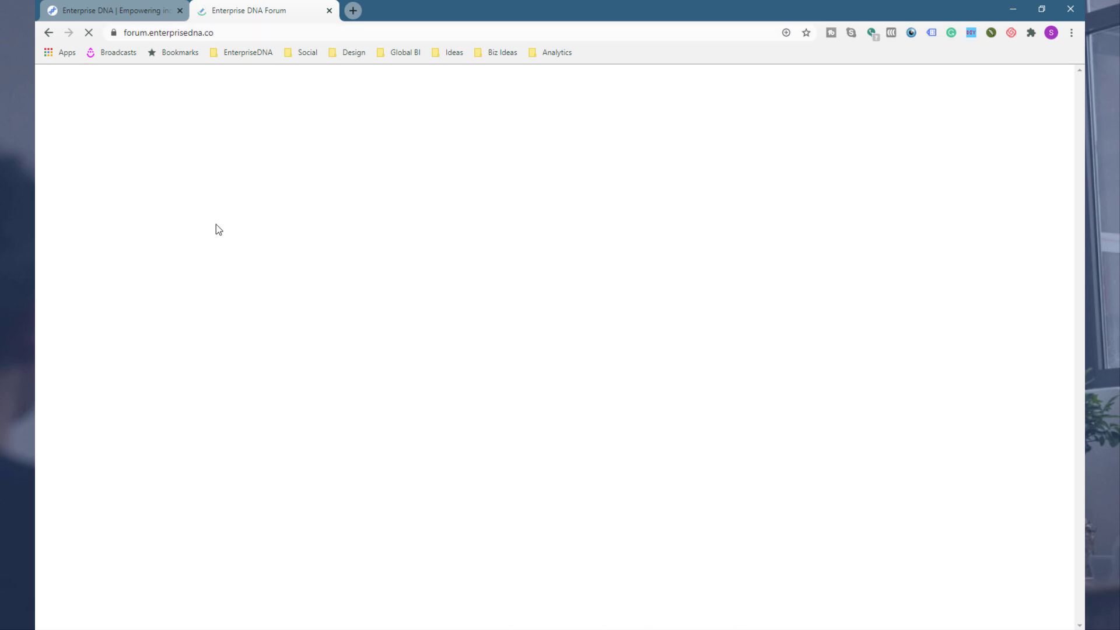
Step: Find the Project Updates category on the forum's home page and open it
scroll(216, 226, down, 6)
scroll(217, 231, down, 13)
scroll(217, 230, down, 20)
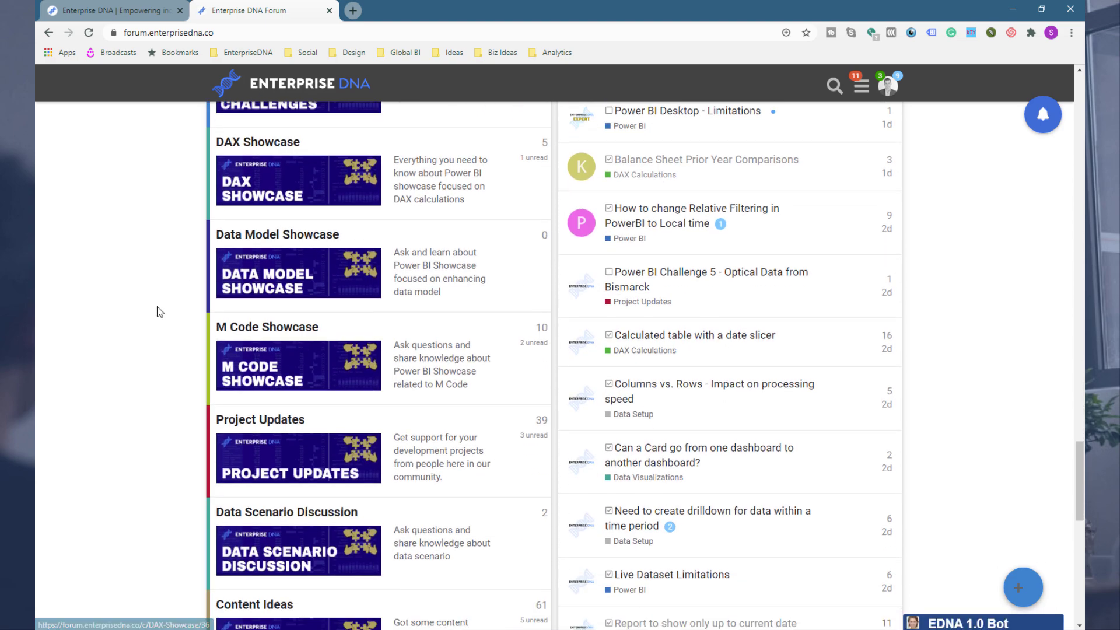
scroll(180, 300, down, 5)
scroll(179, 299, up, 1)
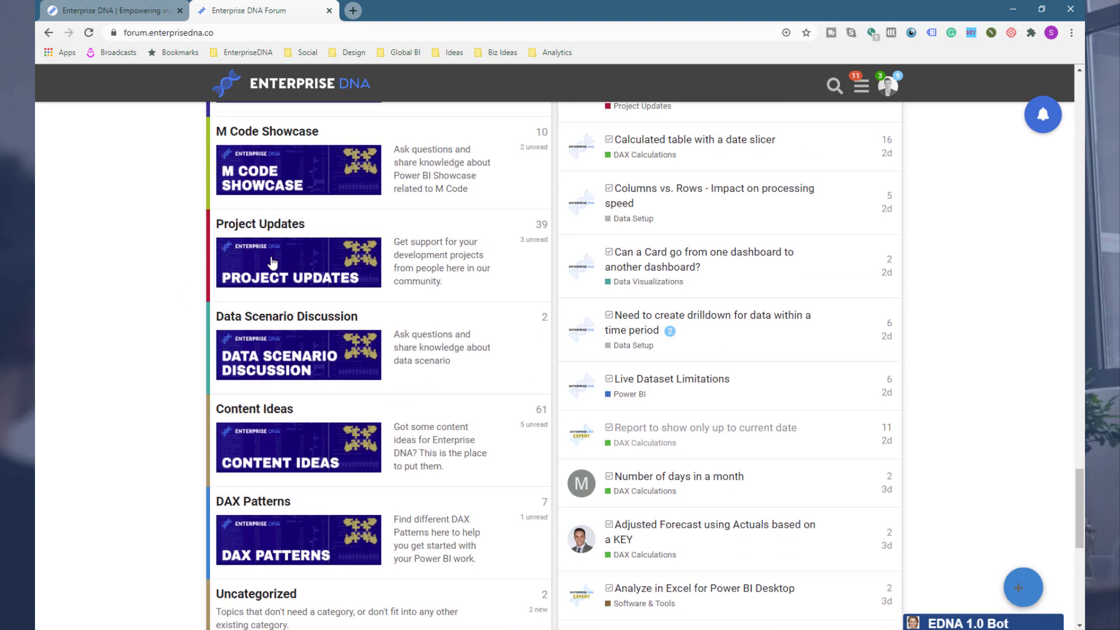
click(306, 268)
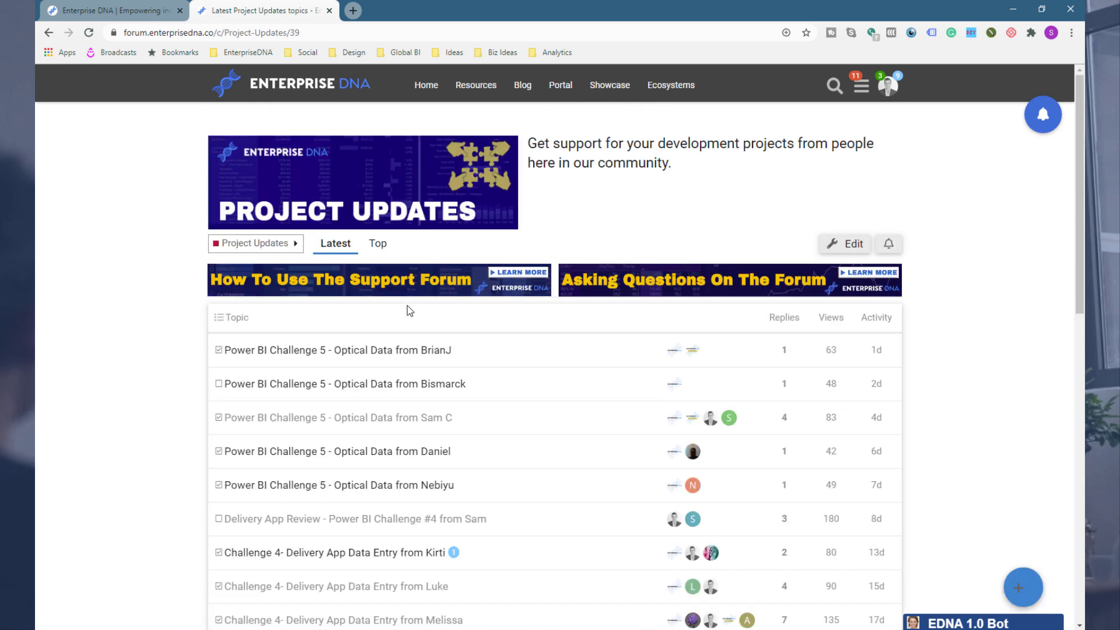
Step: Look through the Power BI Challenge 5 and Challenge 4 entries listed under Project Updates
scroll(365, 383, down, 2)
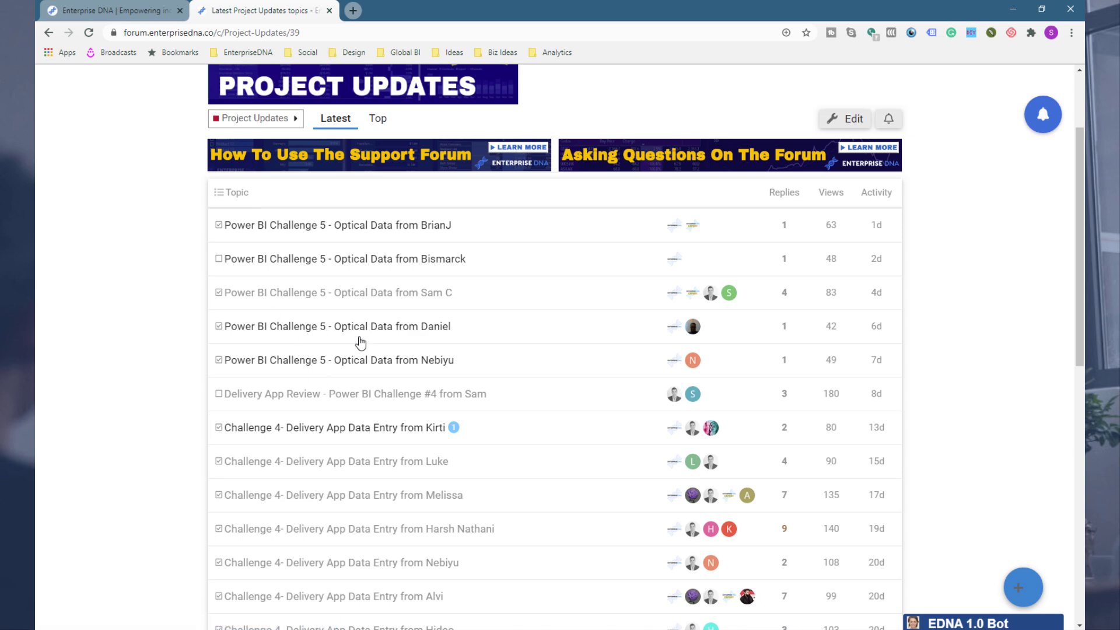
scroll(183, 349, down, 2)
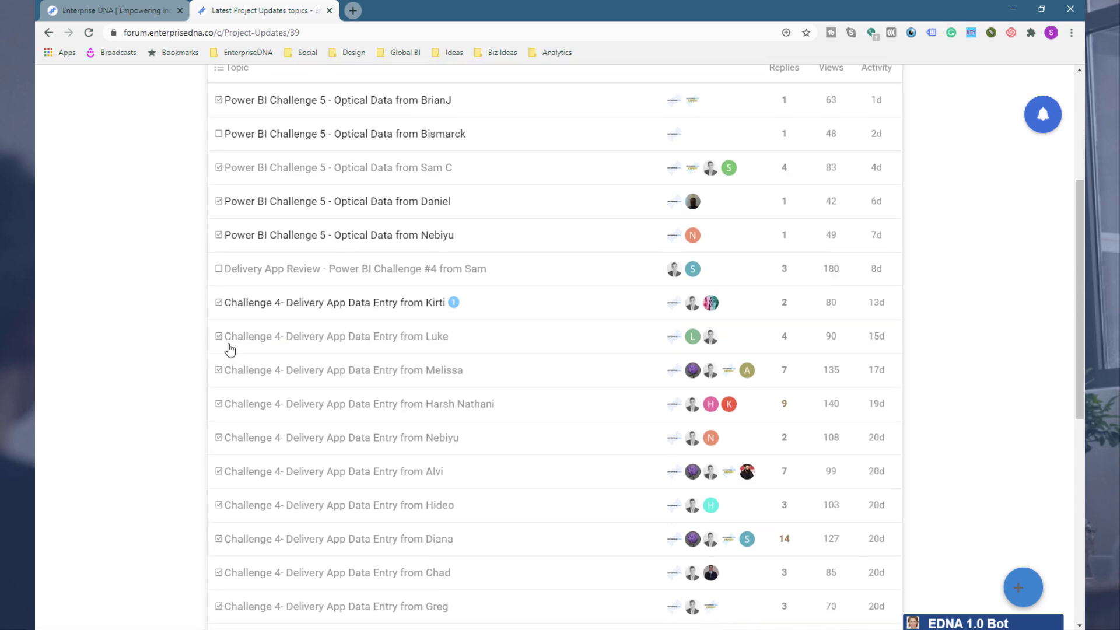
scroll(155, 322, up, 2)
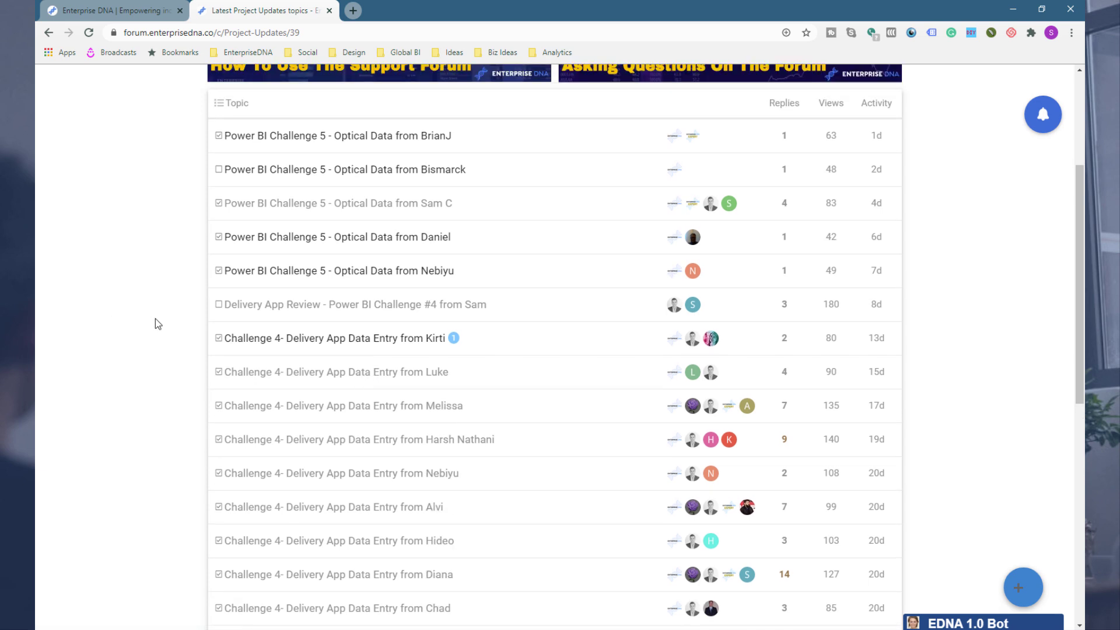
scroll(169, 358, down, 2)
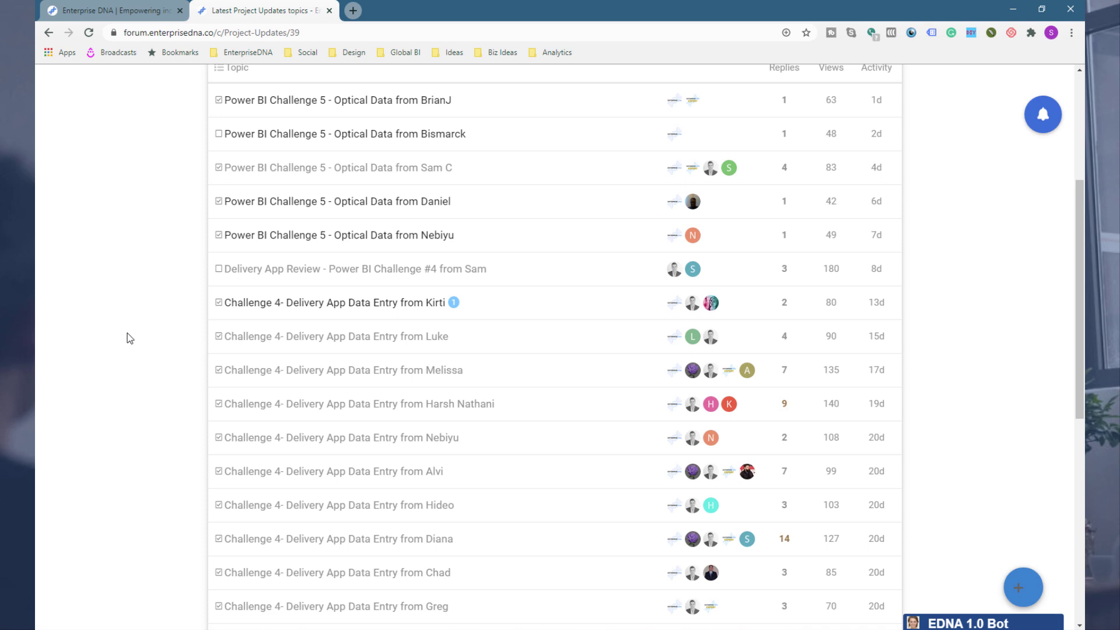
scroll(99, 361, up, 4)
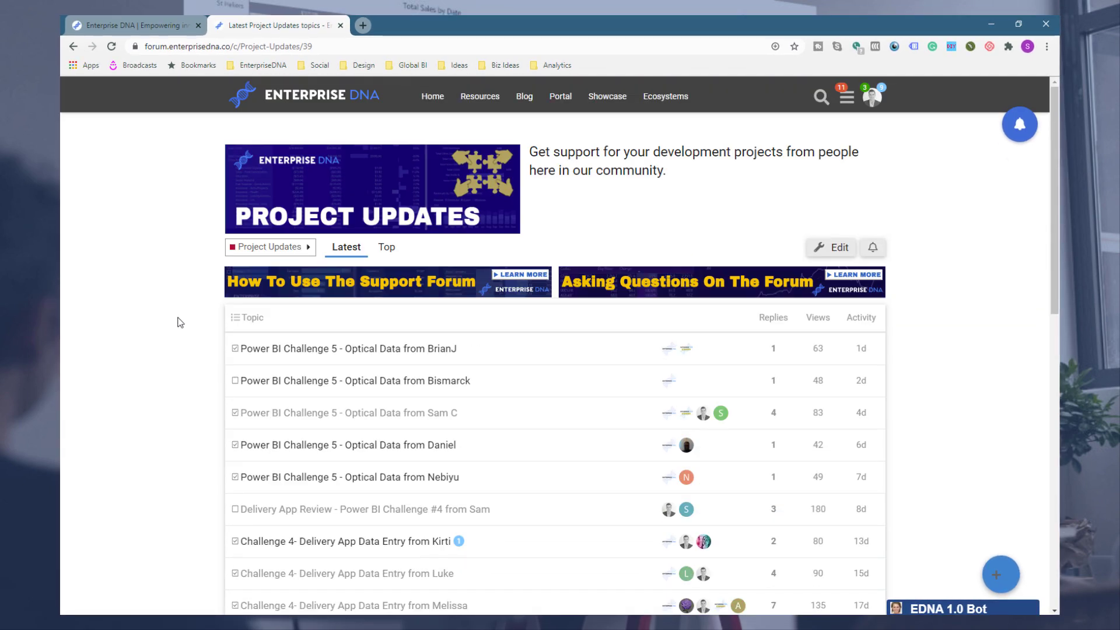